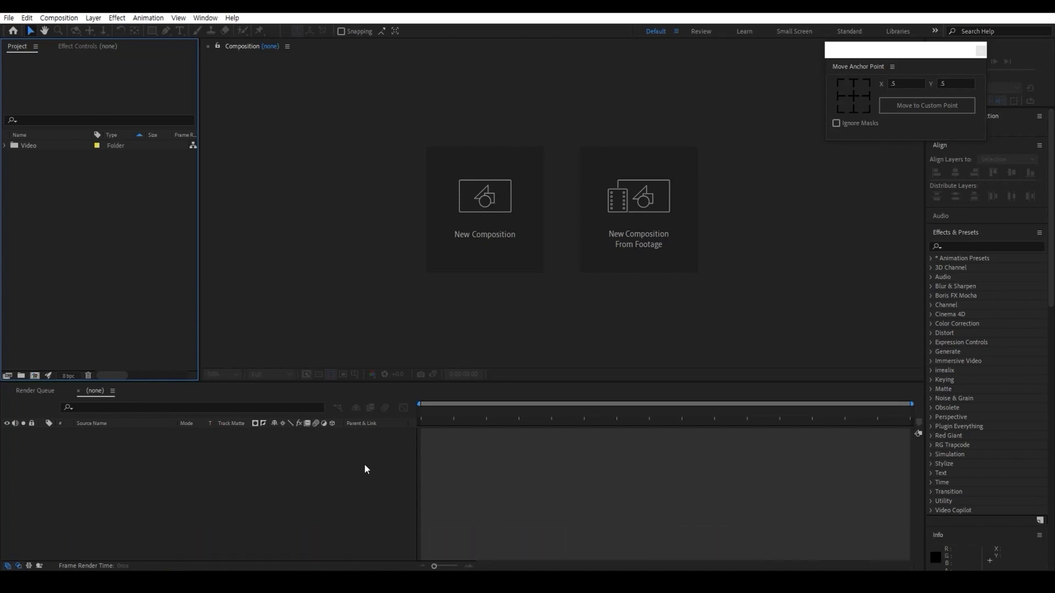
# Step: Create a 1920x1080, 30 fps, 10-second composition named VHS
pyautogui.click(342, 480)
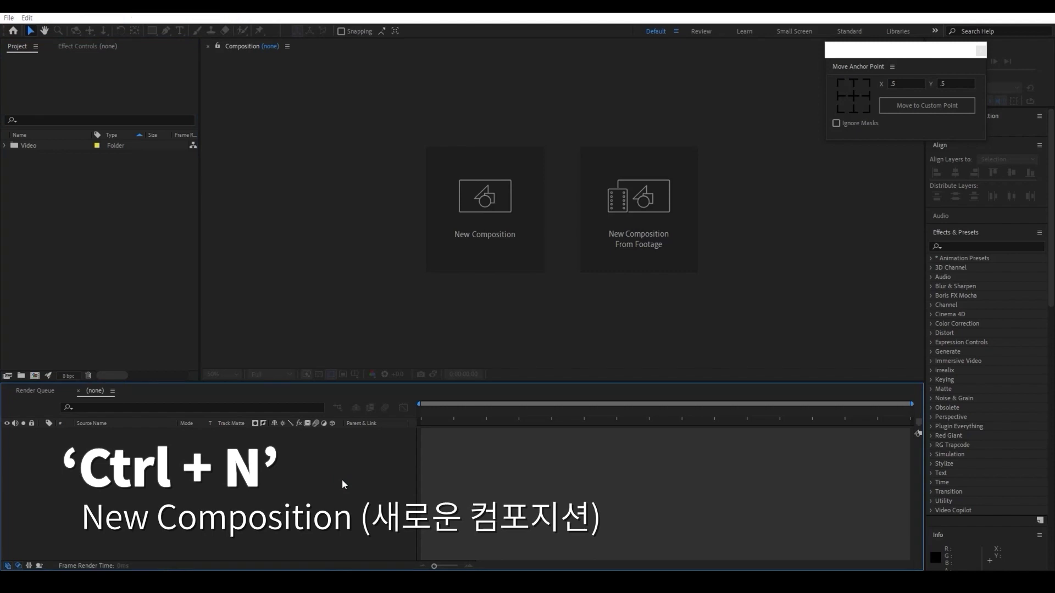
pyautogui.hotkey('ctrl', 'n')
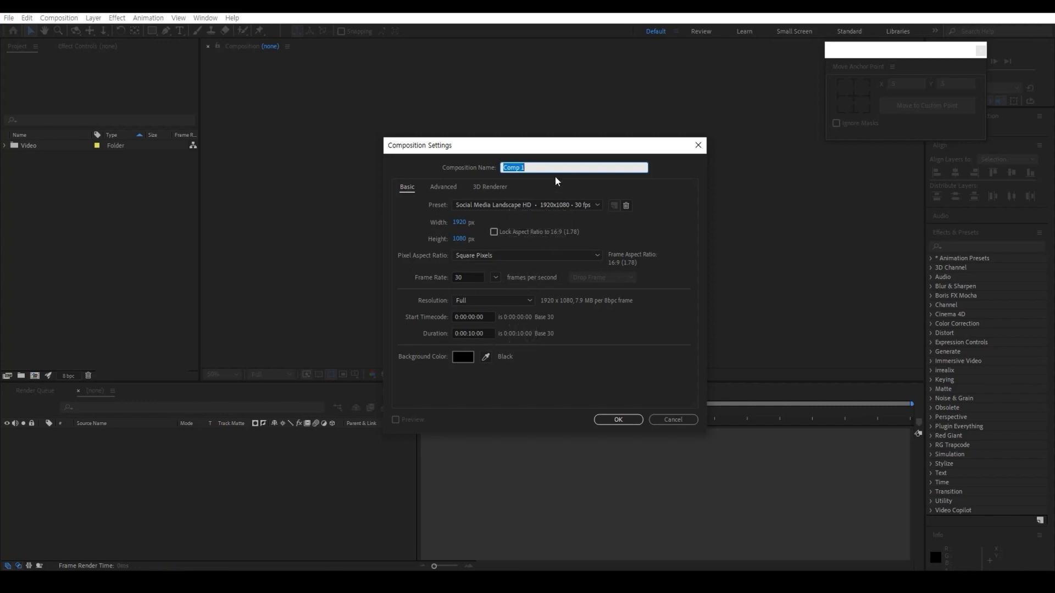
pyautogui.write('VHS')
pyautogui.press('Return')
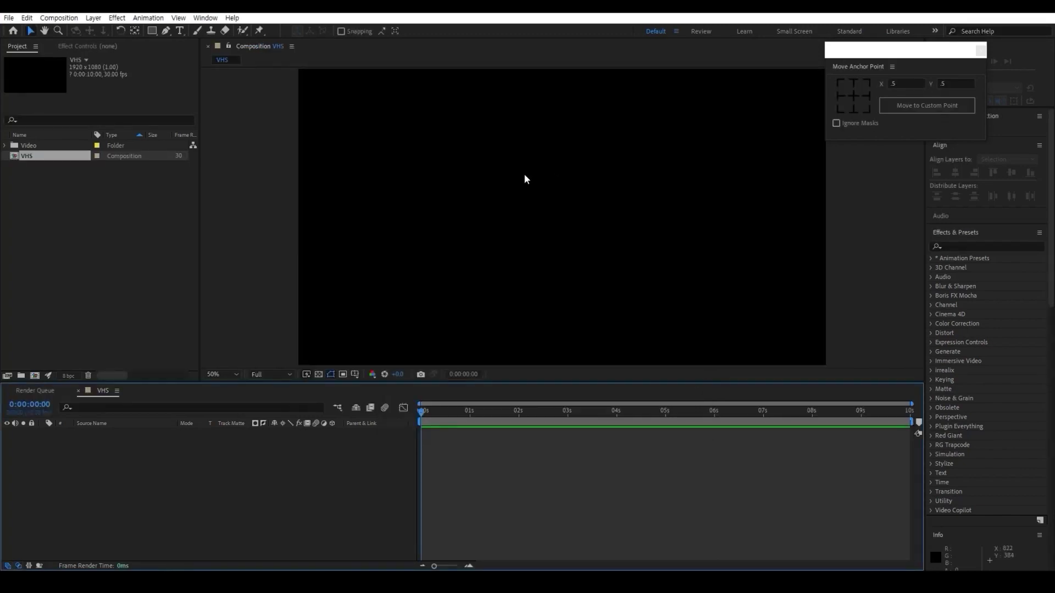
# Step: Drag 145320 (Original).mp4 from the Video folder into the VHS timeline as layer 1
pyautogui.click(5, 145)
pyautogui.moveTo(60, 156); pyautogui.dragTo(75, 440)
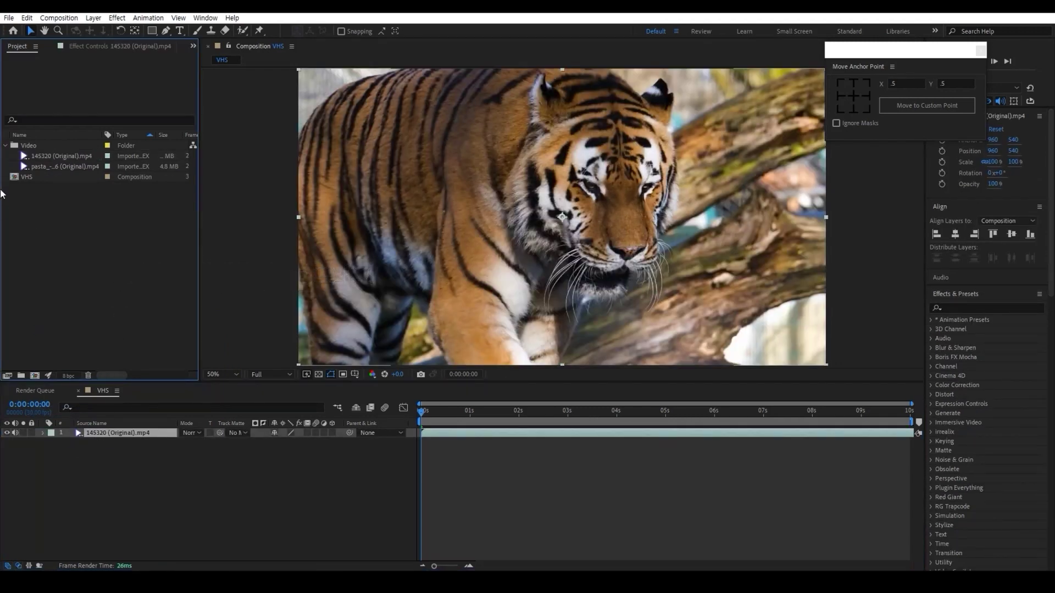
pyautogui.click(5, 145)
pyautogui.click(49, 157)
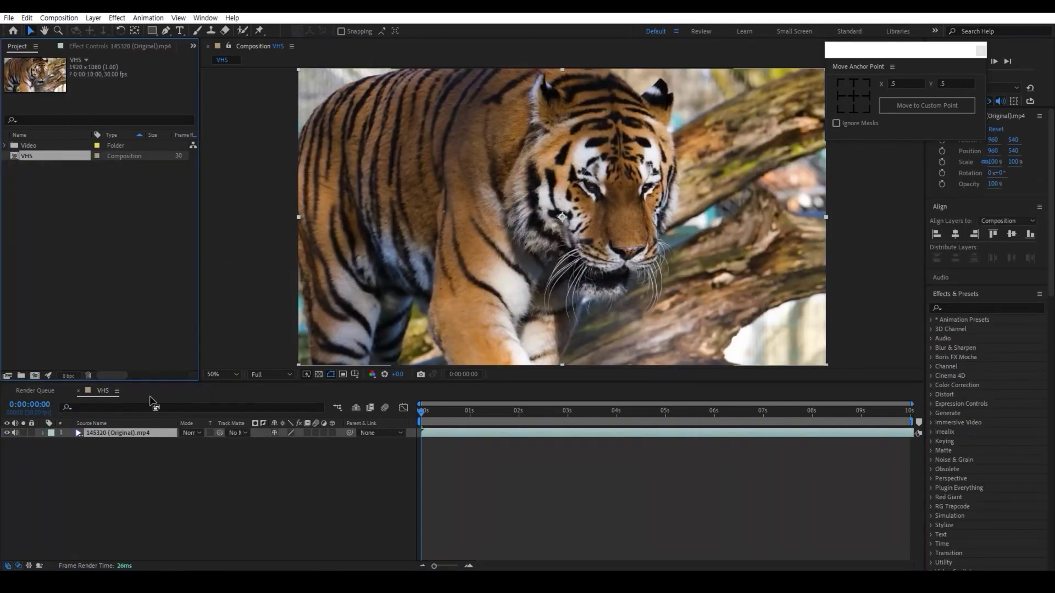
pyautogui.click(173, 456)
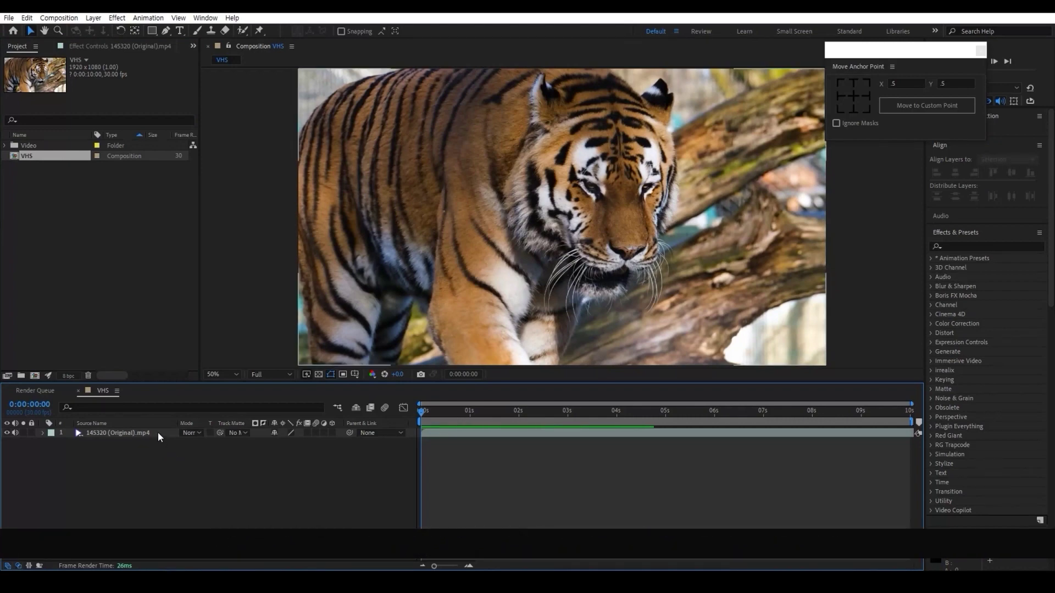
pyautogui.click(135, 432)
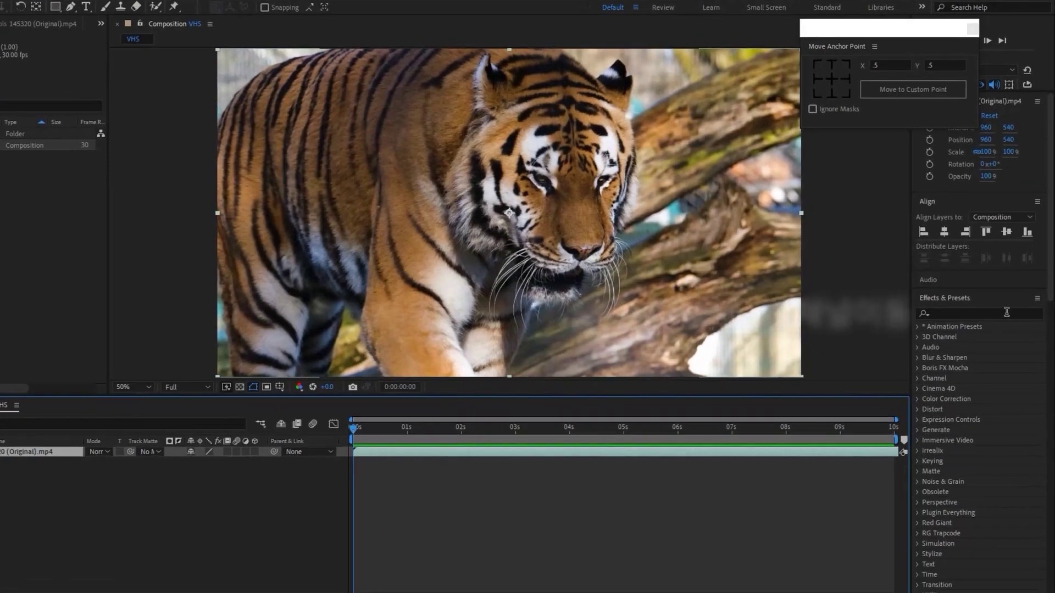
# Step: Apply the Shift Channels effect to the tiger layer
pyautogui.click(989, 328)
pyautogui.write('Sh')
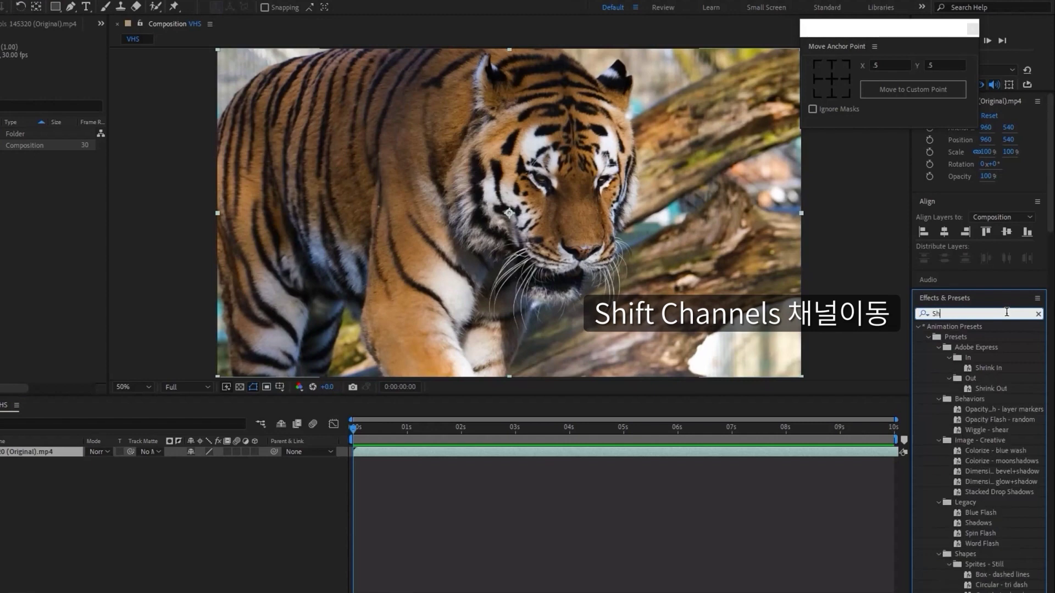
pyautogui.write('ift')
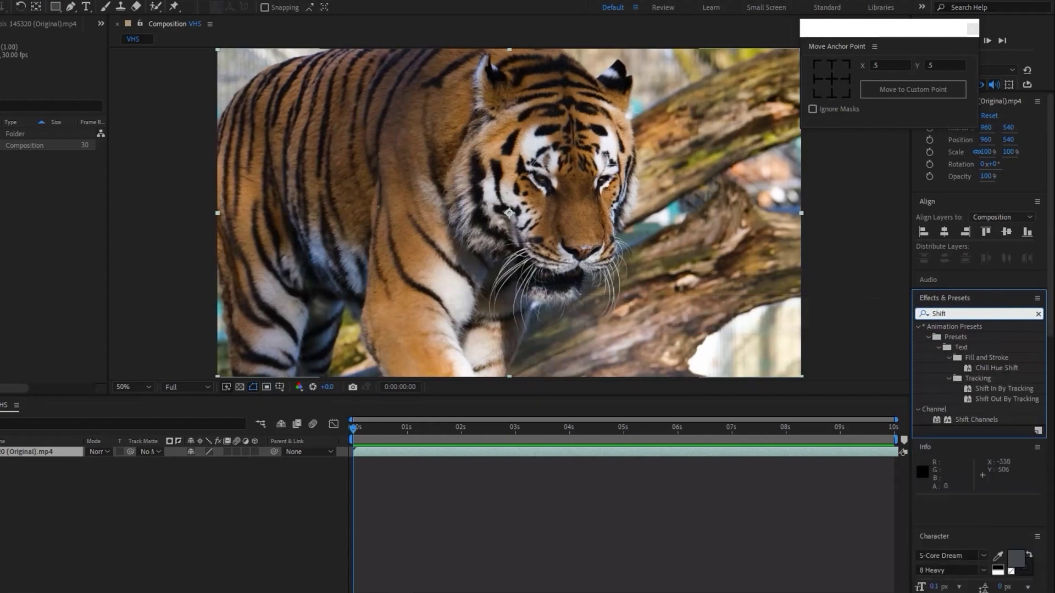
pyautogui.moveTo(987, 419); pyautogui.dragTo(472, 445)
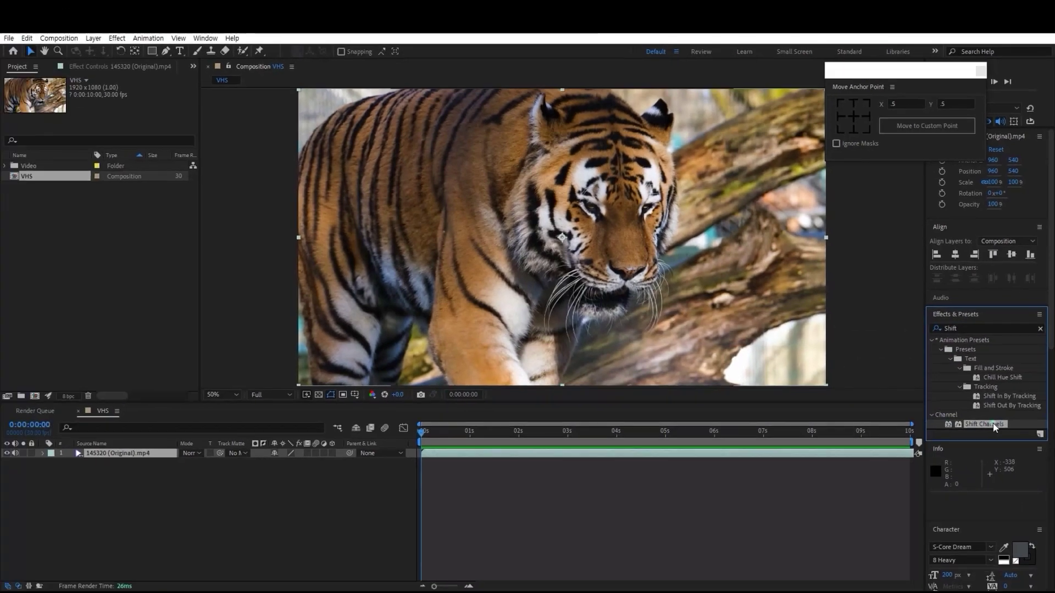
pyautogui.moveTo(528, 446); pyautogui.dragTo(128, 454)
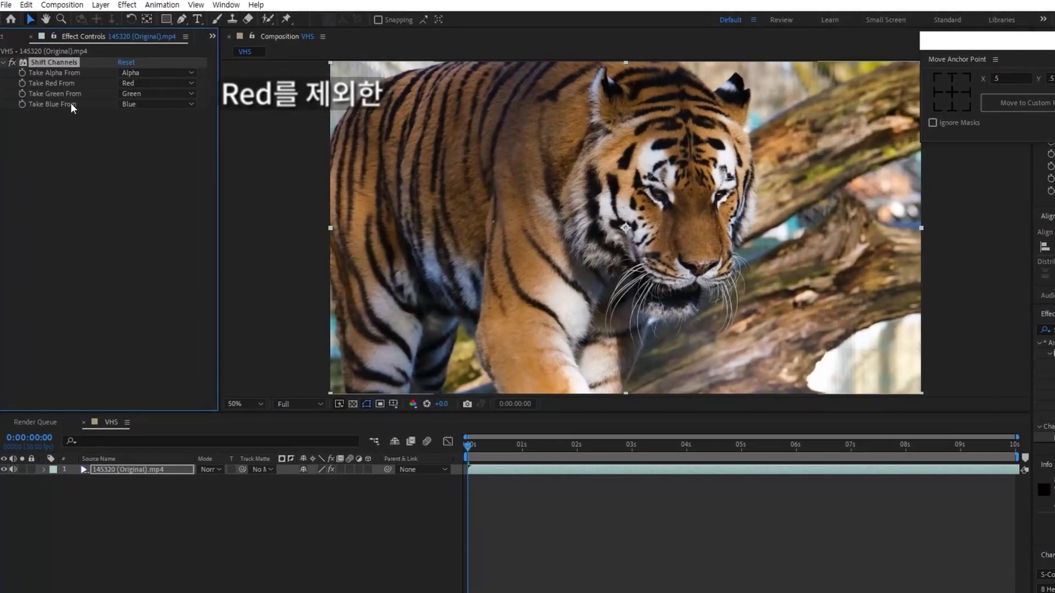
# Step: Set Take Green From and Take Blue From to Full Off, leaving only red
pyautogui.click(146, 95)
pyautogui.click(146, 228)
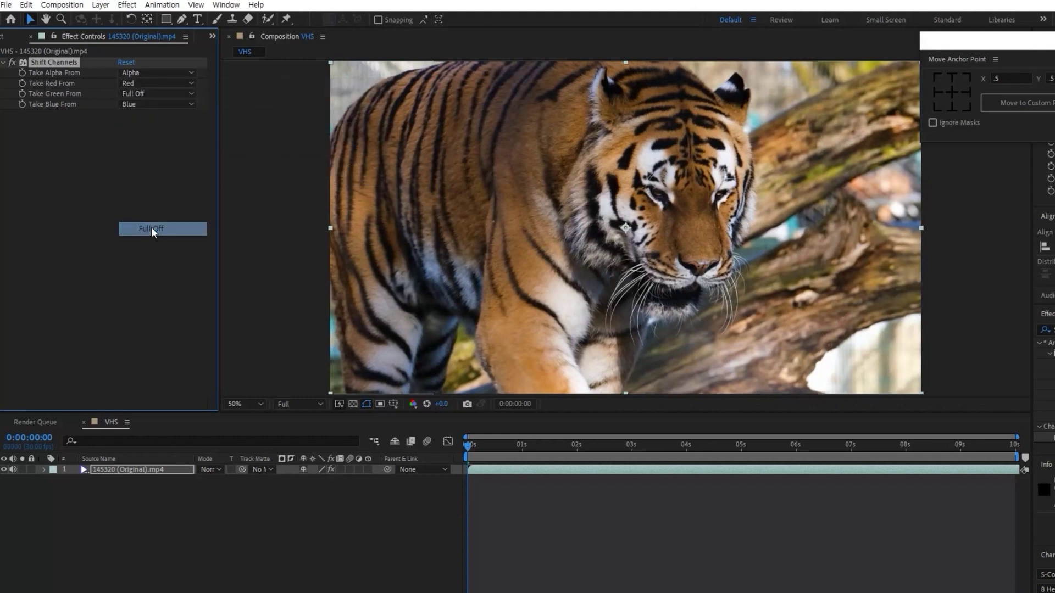
pyautogui.click(184, 106)
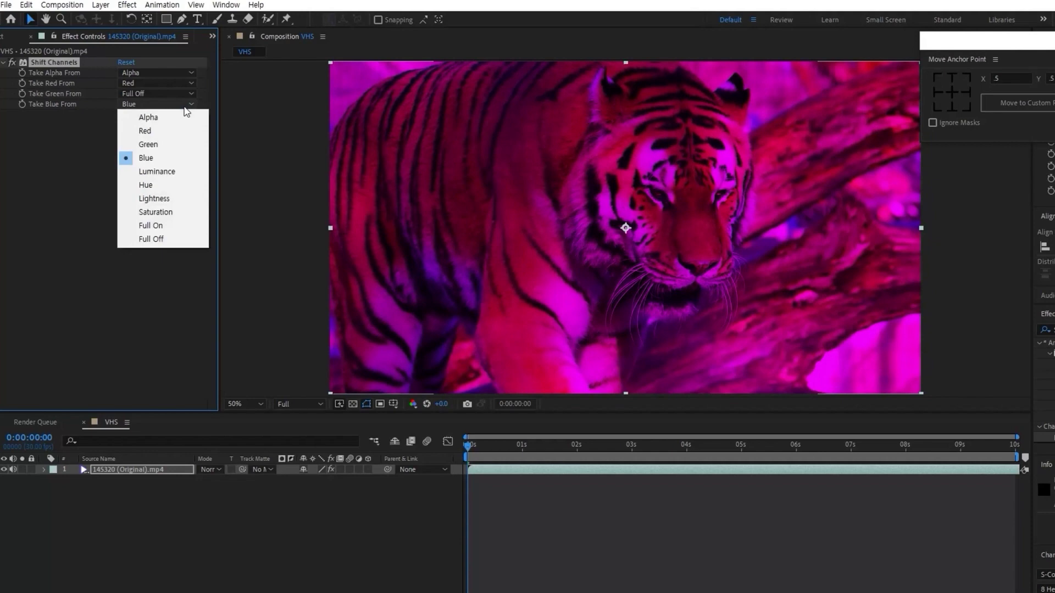
pyautogui.click(179, 240)
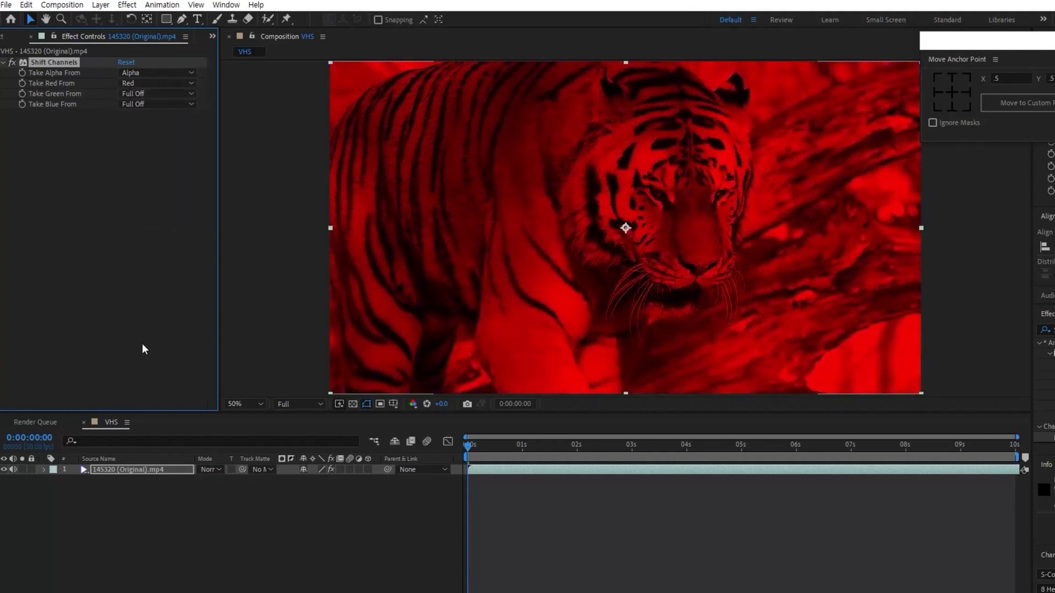
pyautogui.click(149, 470)
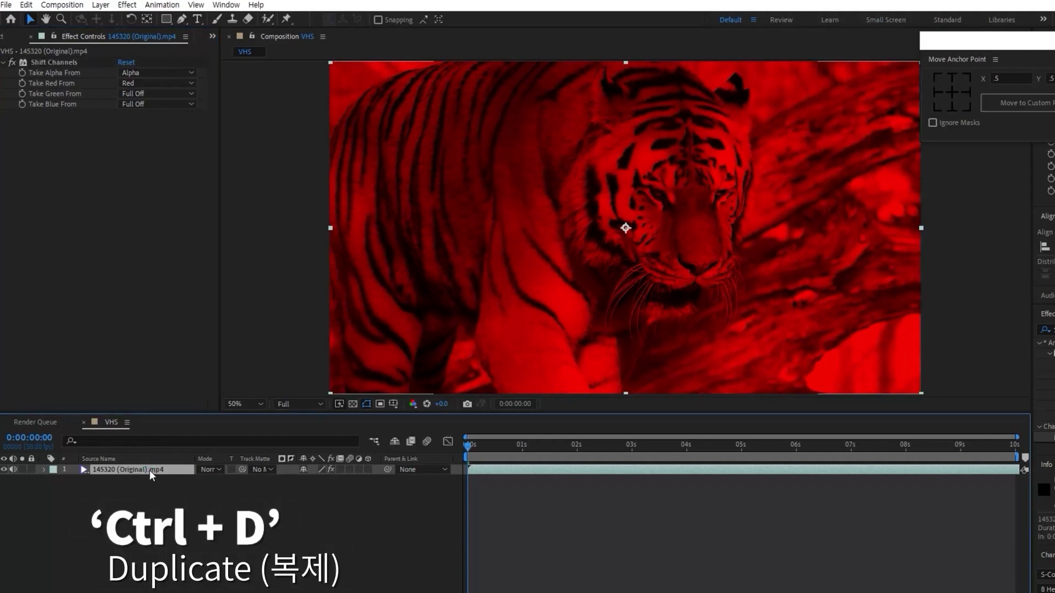
# Step: Duplicate the red layer; on the copy set red to Full Off and green from Green
pyautogui.hotkey('ctrl', 'd')
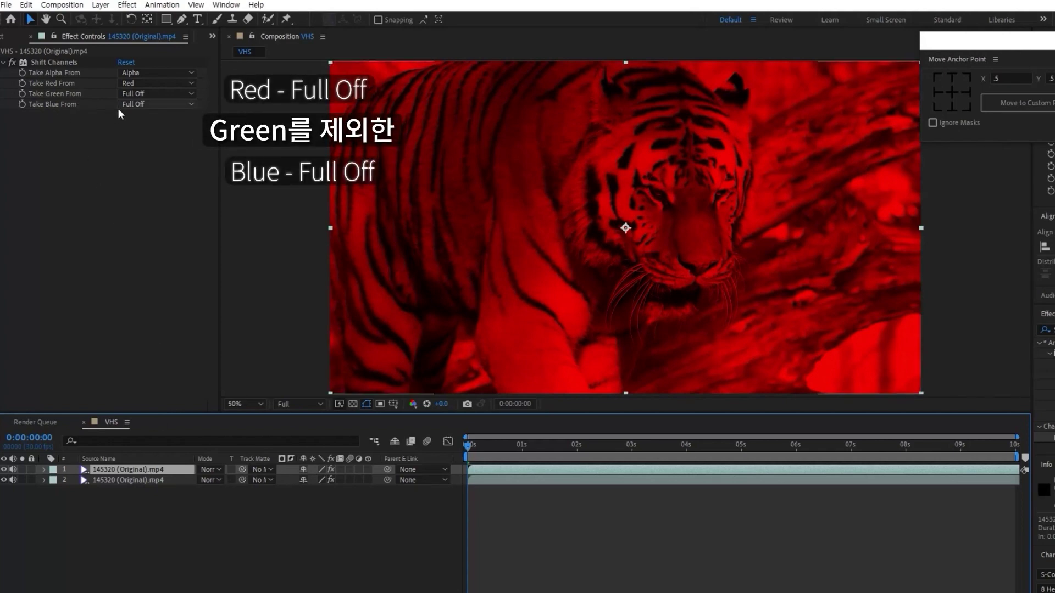
pyautogui.click(192, 83)
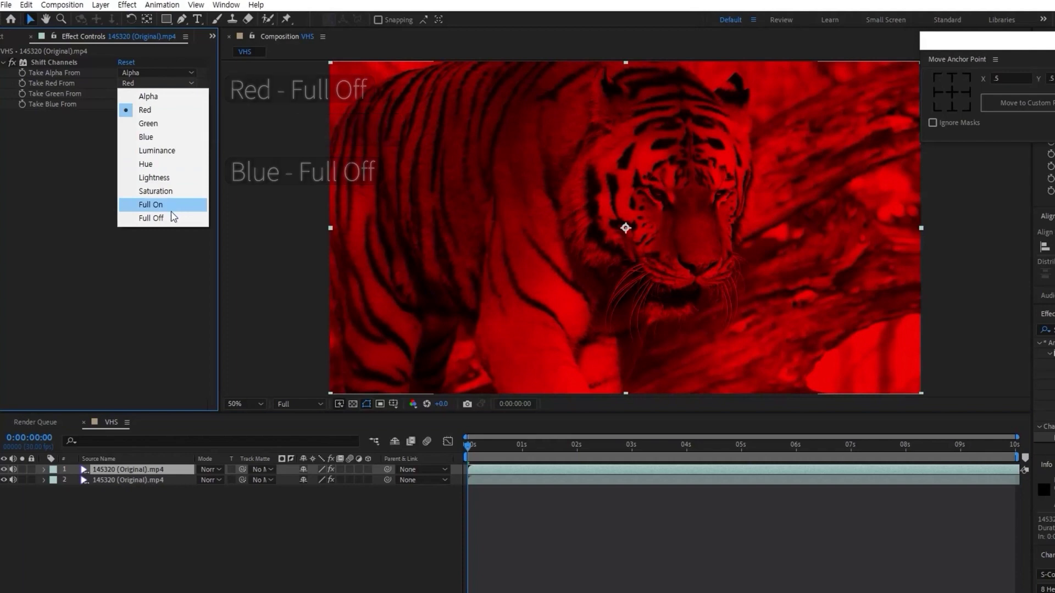
pyautogui.click(172, 218)
pyautogui.click(184, 94)
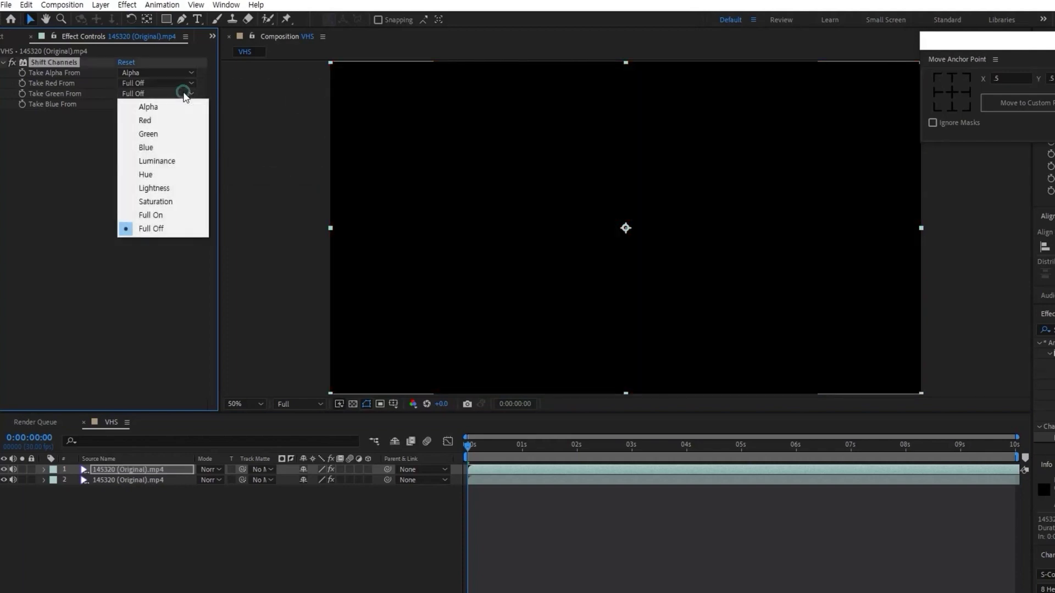
pyautogui.click(175, 134)
pyautogui.click(167, 104)
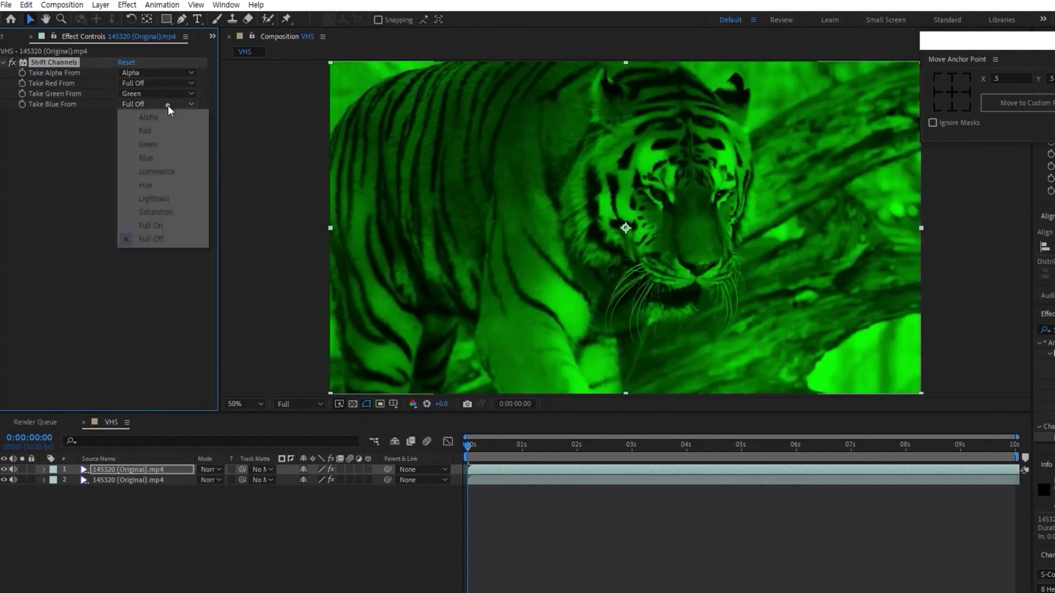
pyautogui.click(38, 201)
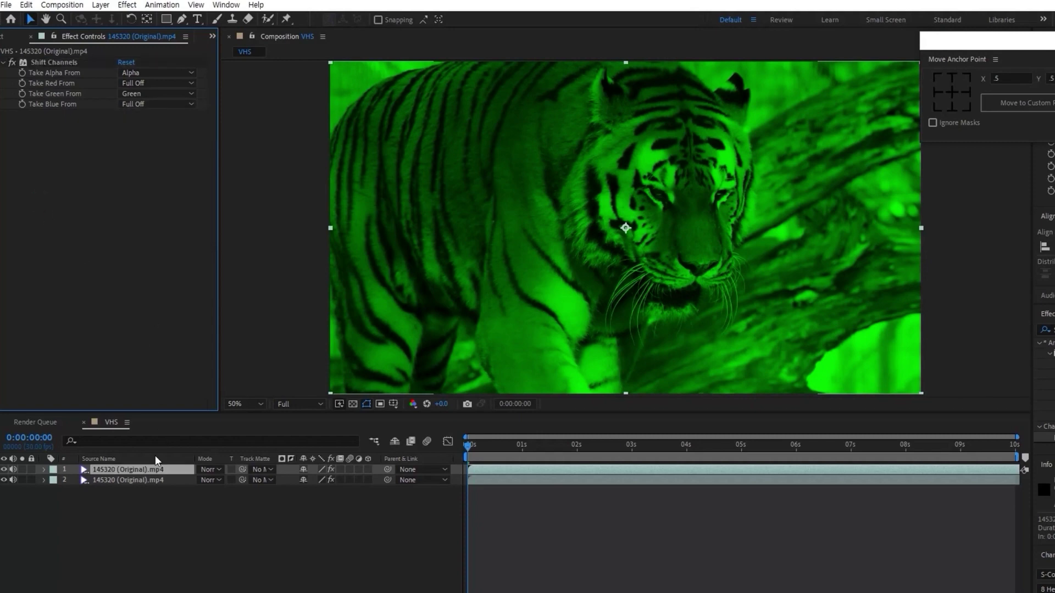
# Step: Set the green copy's blending mode to Screen
pyautogui.click(217, 470)
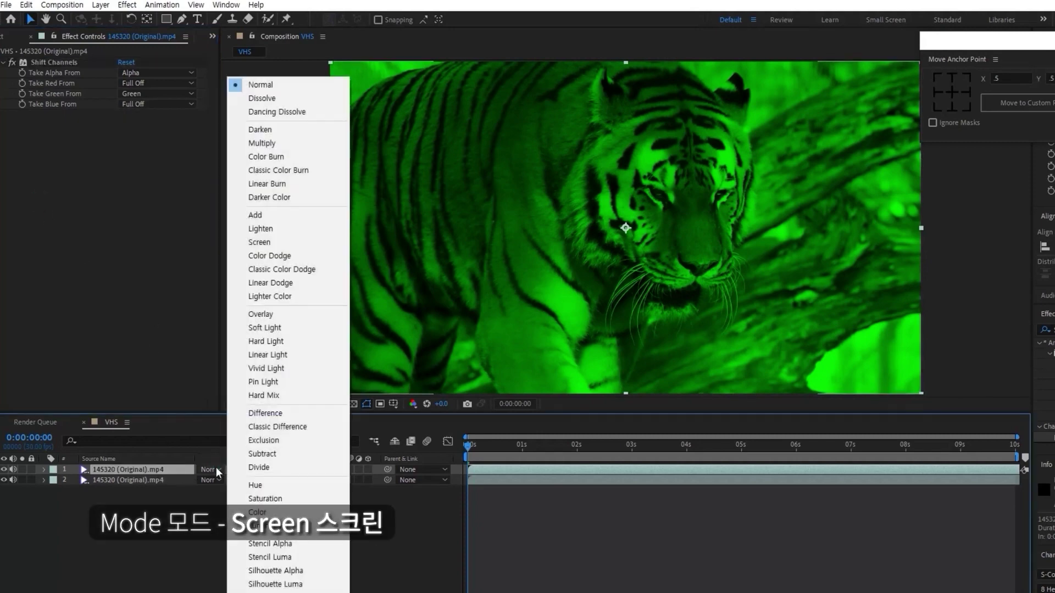
pyautogui.click(263, 242)
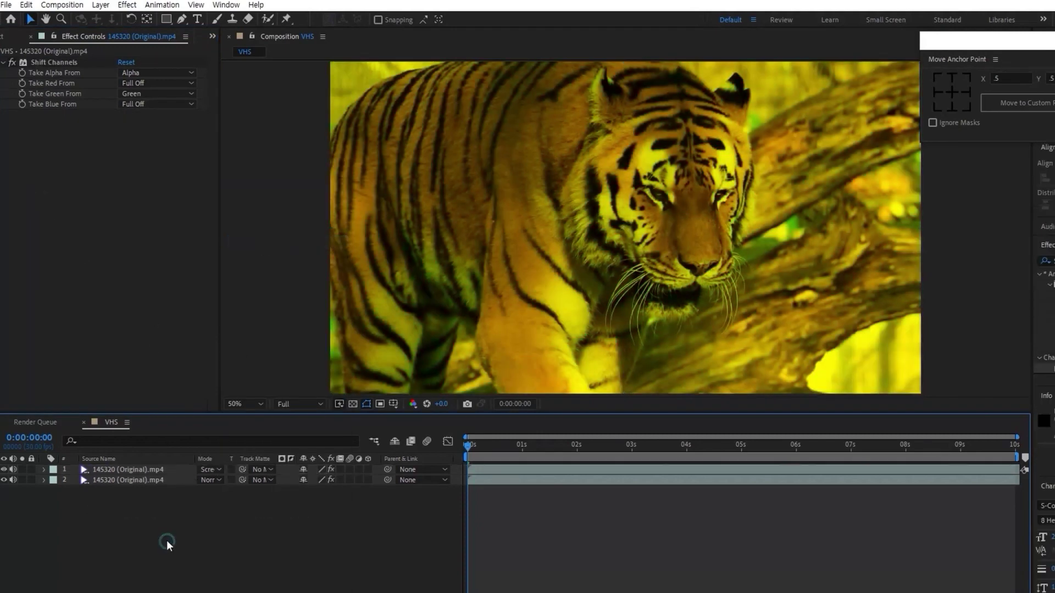
pyautogui.click(166, 470)
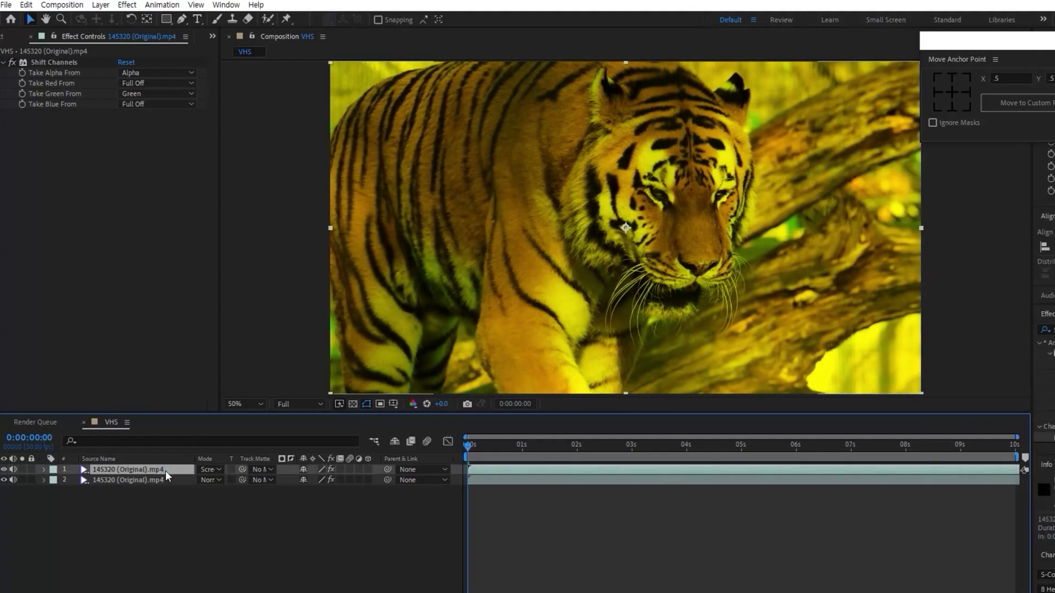
# Step: Duplicate the green layer and set the copy to Green Full Off, Blue from Blue
pyautogui.hotkey('ctrl', 'd')
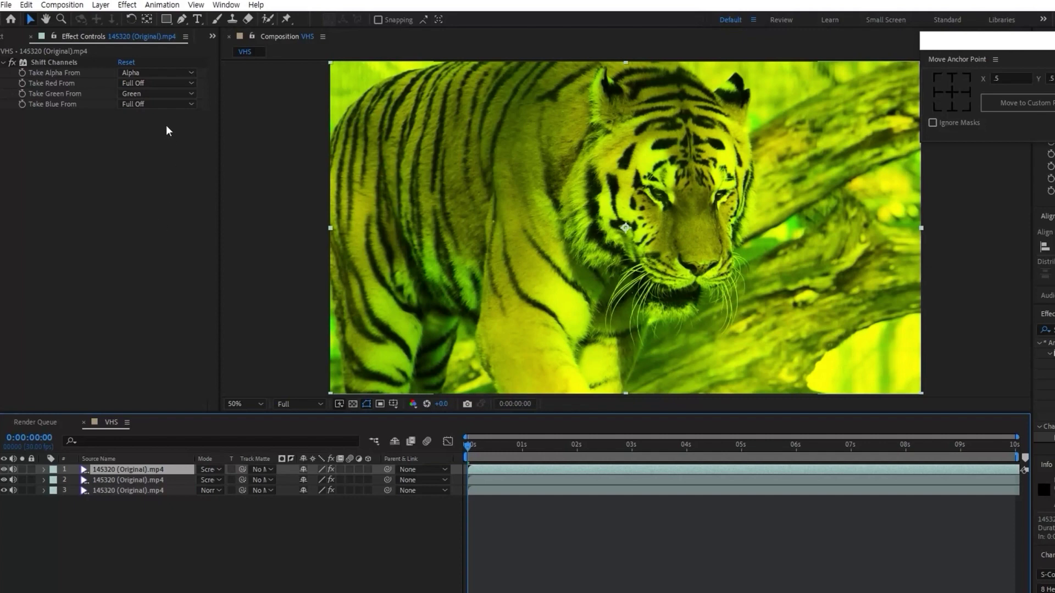
pyautogui.click(161, 92)
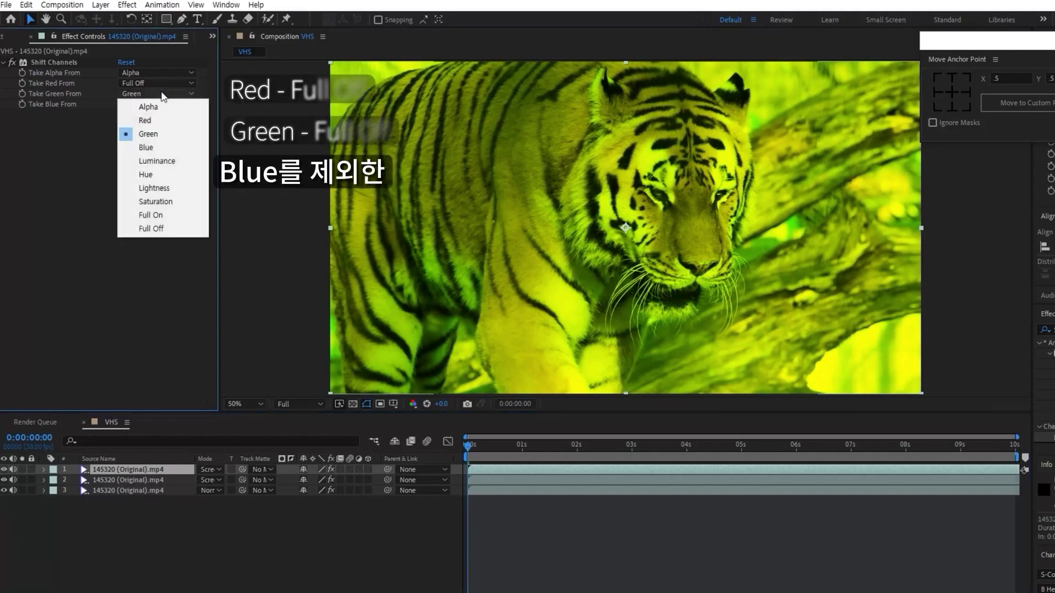
pyautogui.click(151, 227)
pyautogui.click(150, 104)
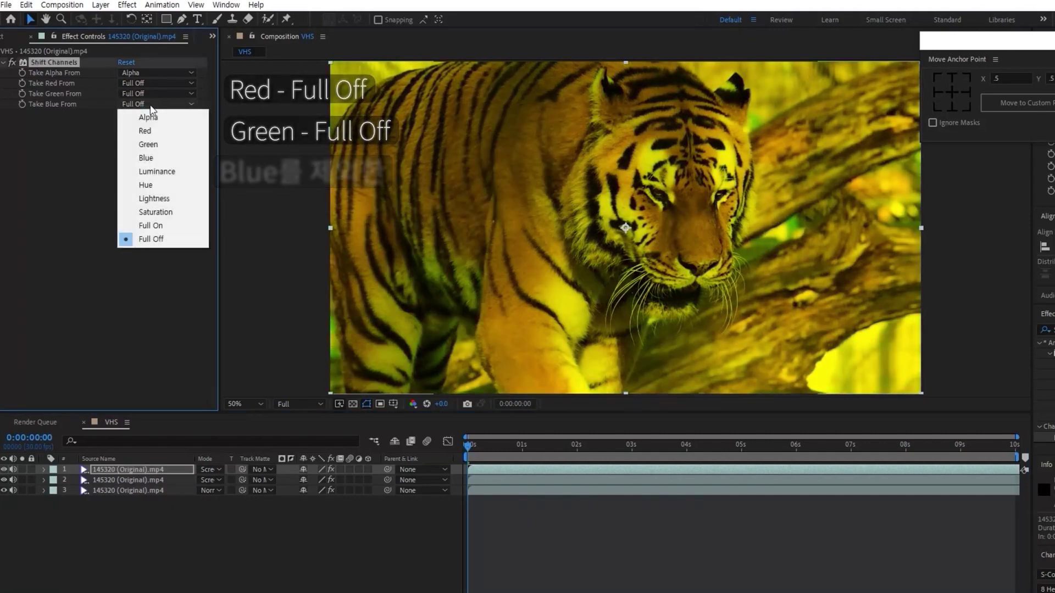
pyautogui.click(152, 155)
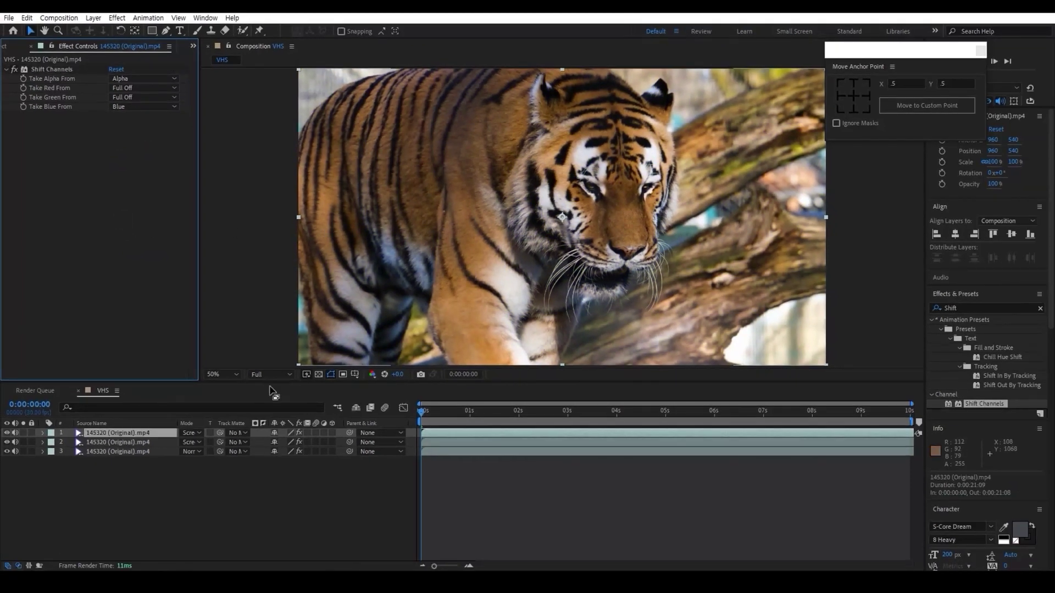
pyautogui.click(145, 453)
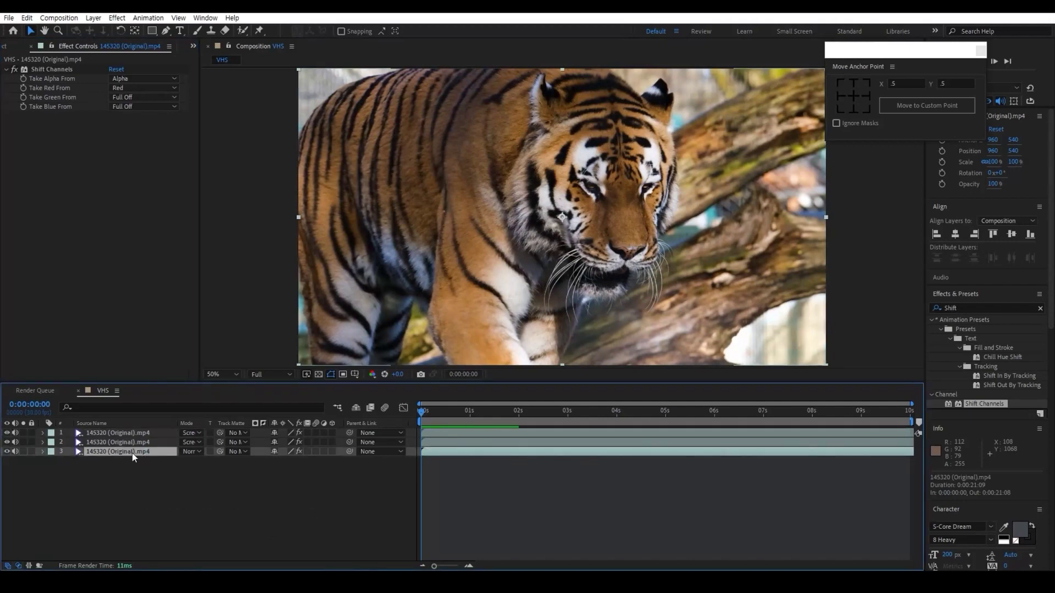
# Step: Set the bottom red layer's Position X to 967, giving Position 967, 540
pyautogui.press('p')
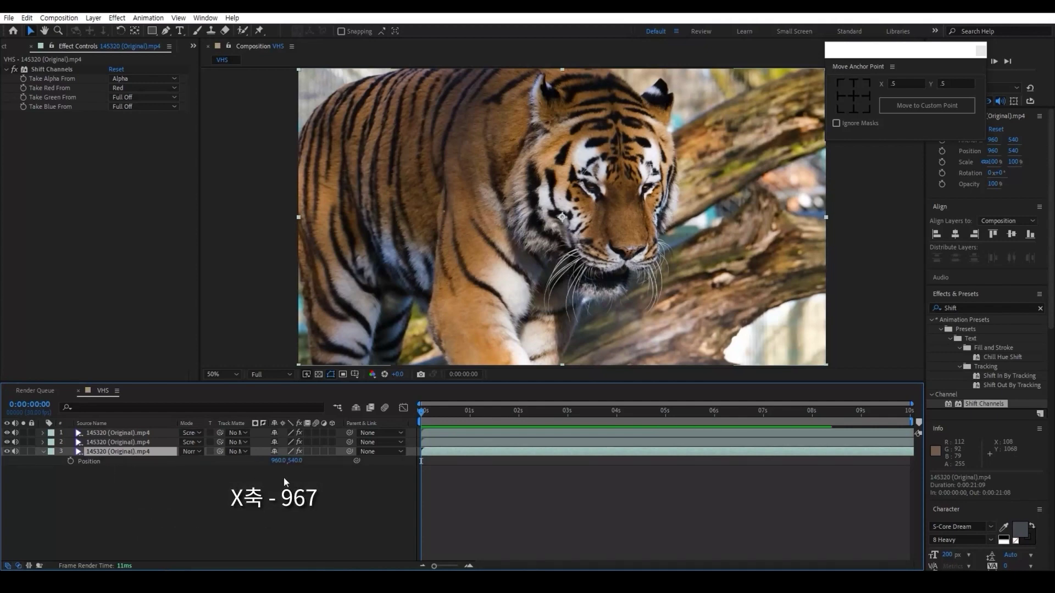
pyautogui.click(279, 460)
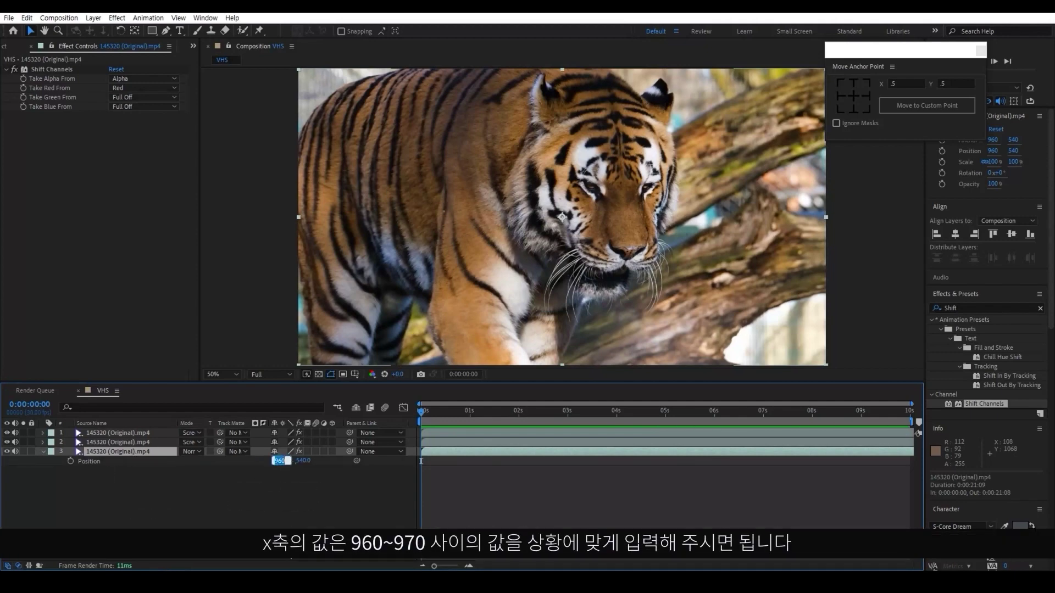
pyautogui.write('9')
pyautogui.press('Return')
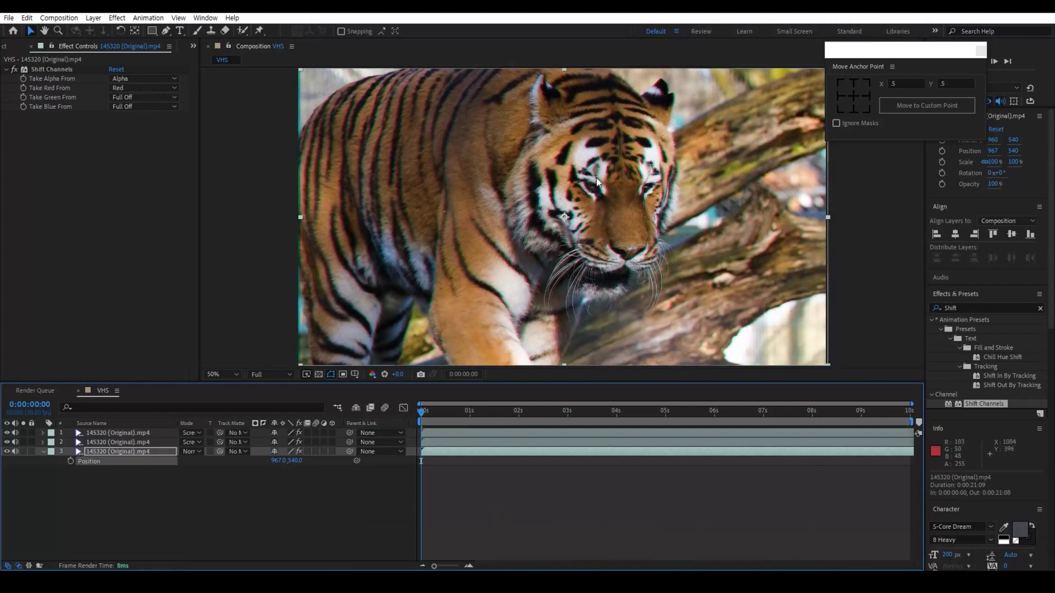
pyautogui.click(357, 512)
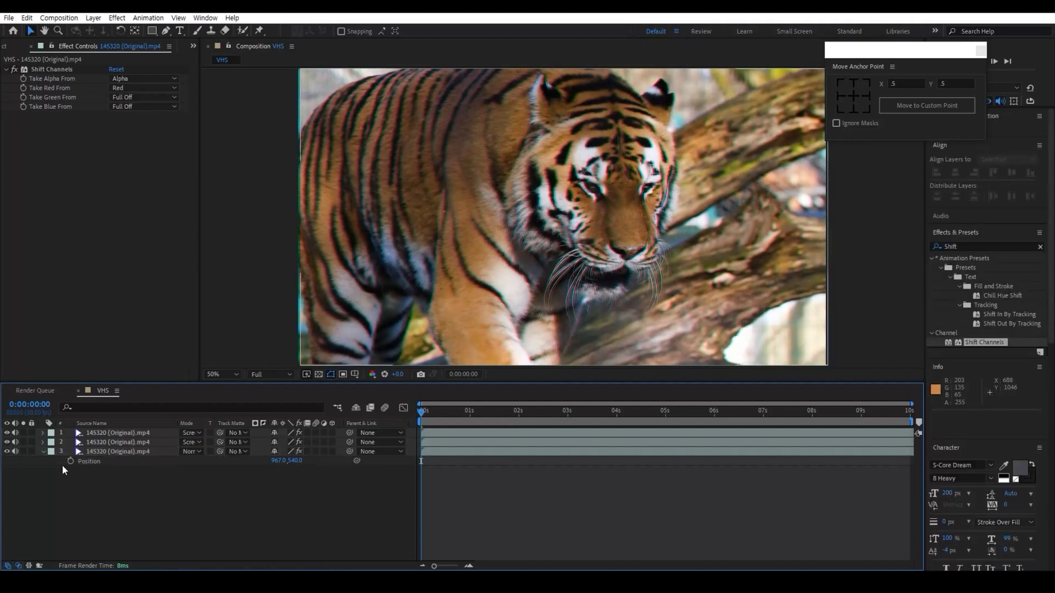
pyautogui.click(43, 452)
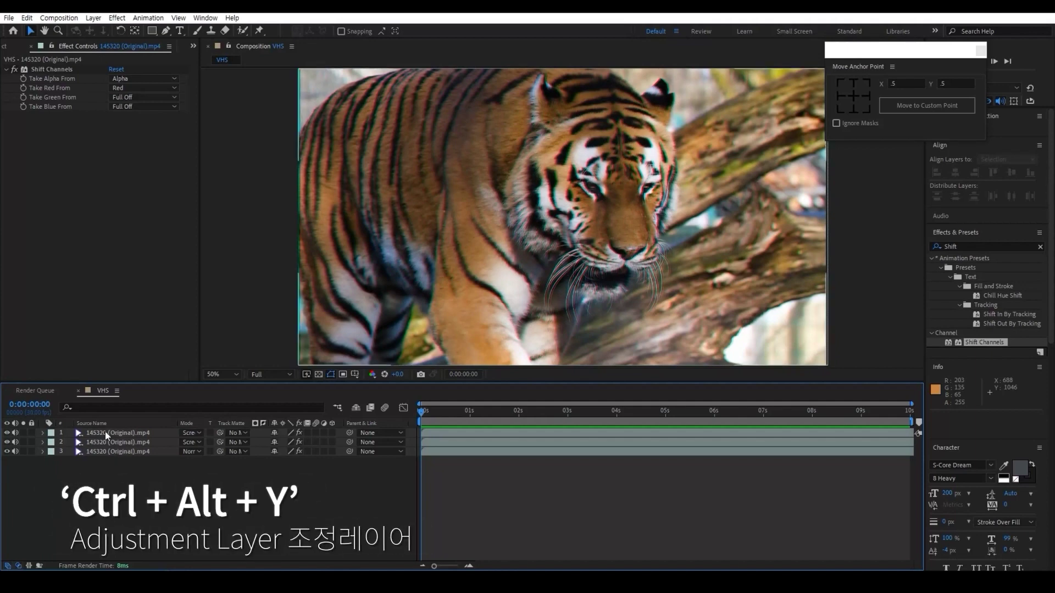
# Step: Add Adjustment Layer 1 via Layer > New > Adjustment Layer and select it
pyautogui.click(93, 19)
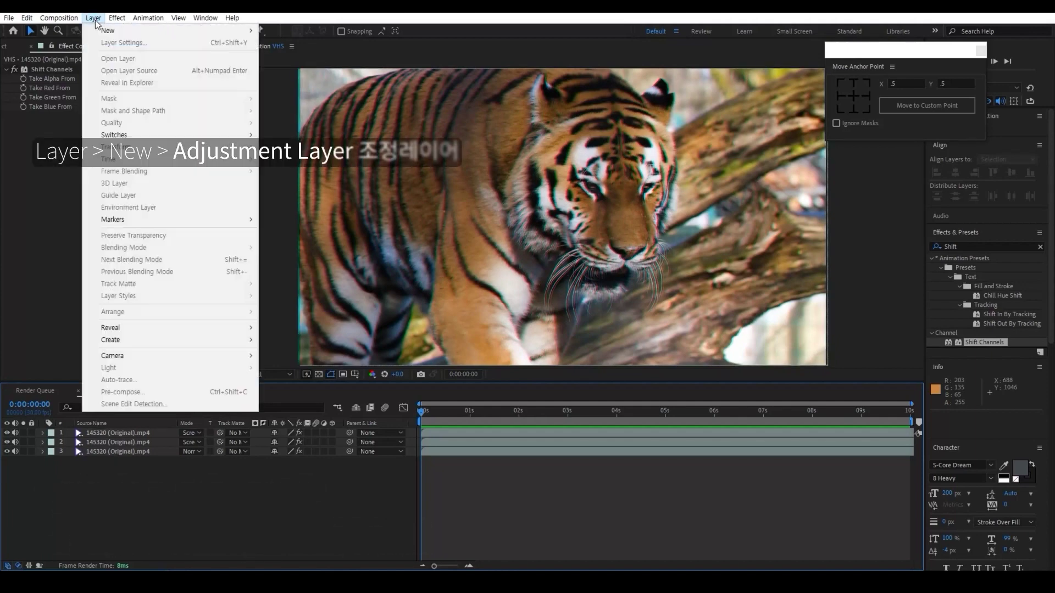
pyautogui.moveTo(128, 32)
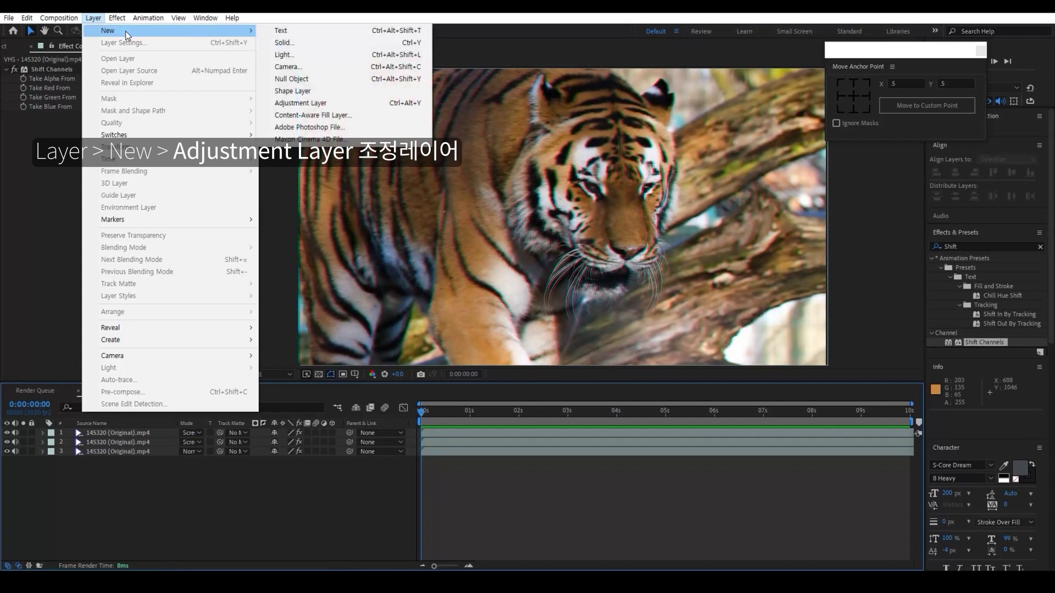
pyautogui.click(367, 103)
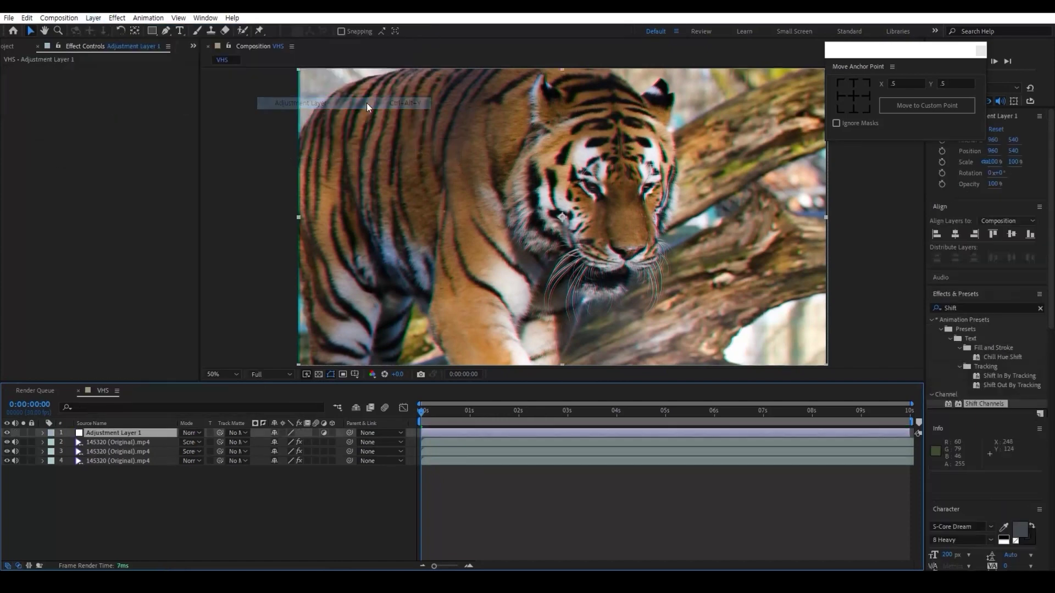
pyautogui.click(154, 434)
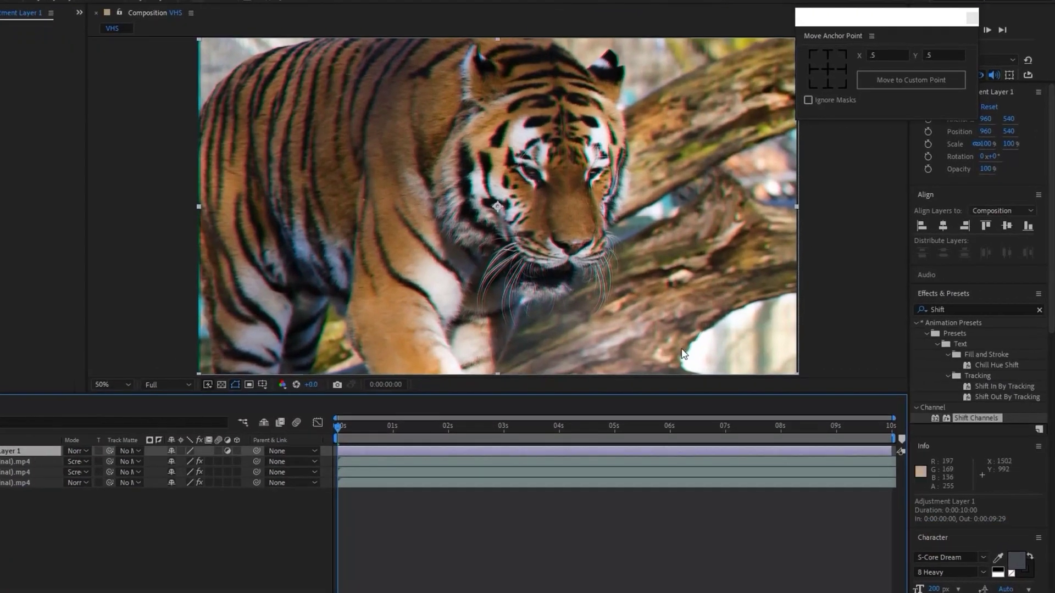
# Step: Apply Hue/Saturation to Adjustment Layer 1
pyautogui.click(960, 309)
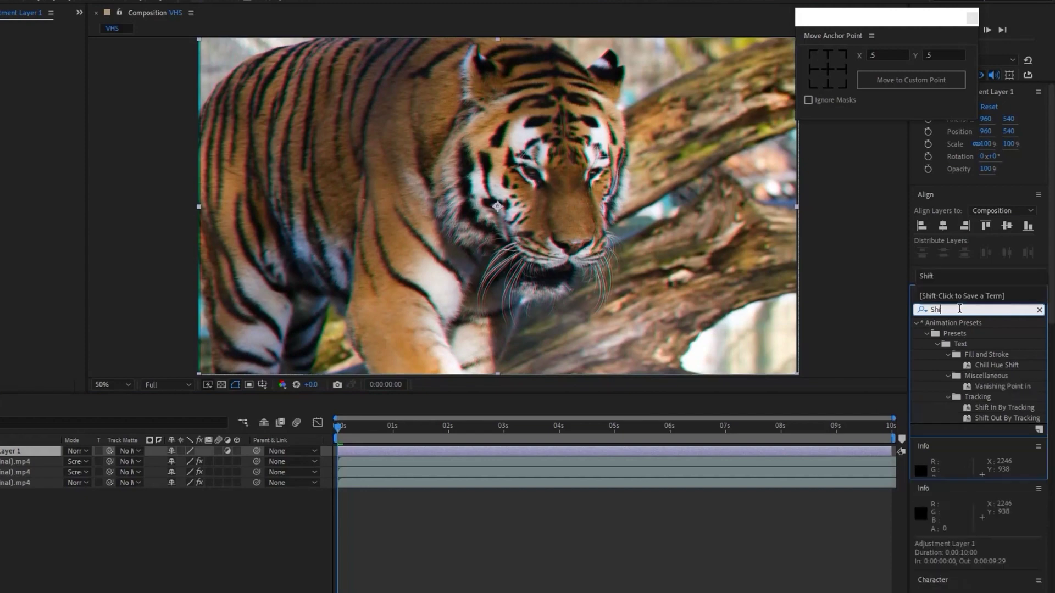
pyautogui.press('BackSpace')
pyautogui.press('BackSpace')
pyautogui.press('BackSpace')
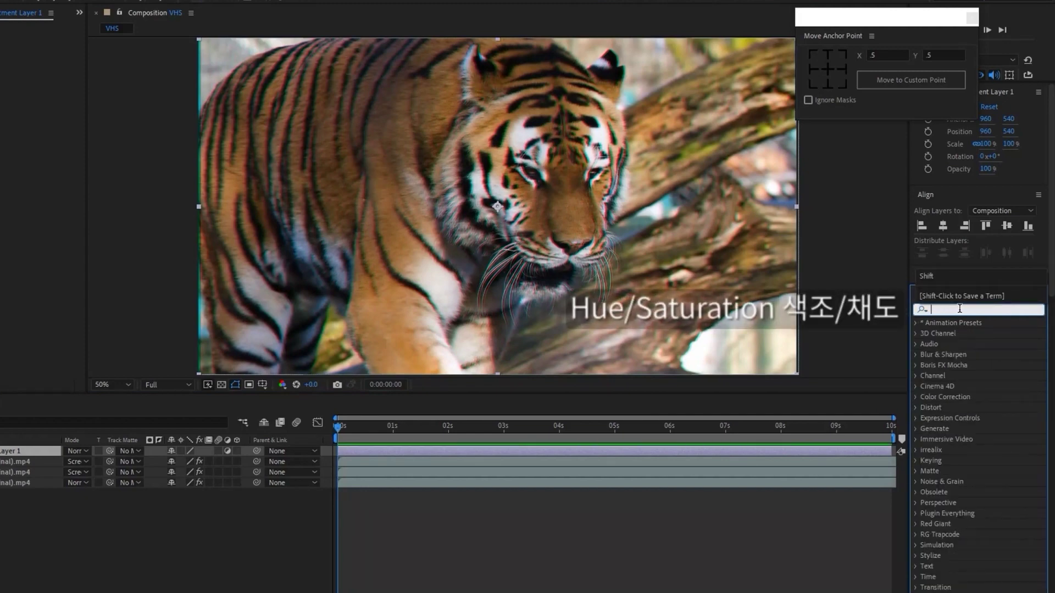
pyautogui.write('Hue')
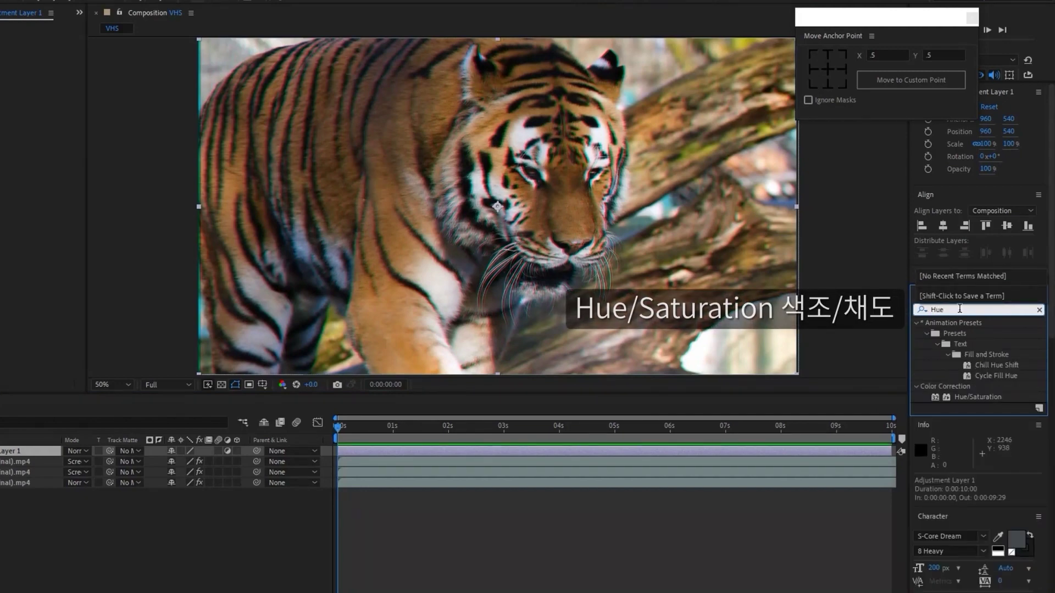
pyautogui.click(1000, 398)
pyautogui.moveTo(1001, 400); pyautogui.dragTo(141, 433)
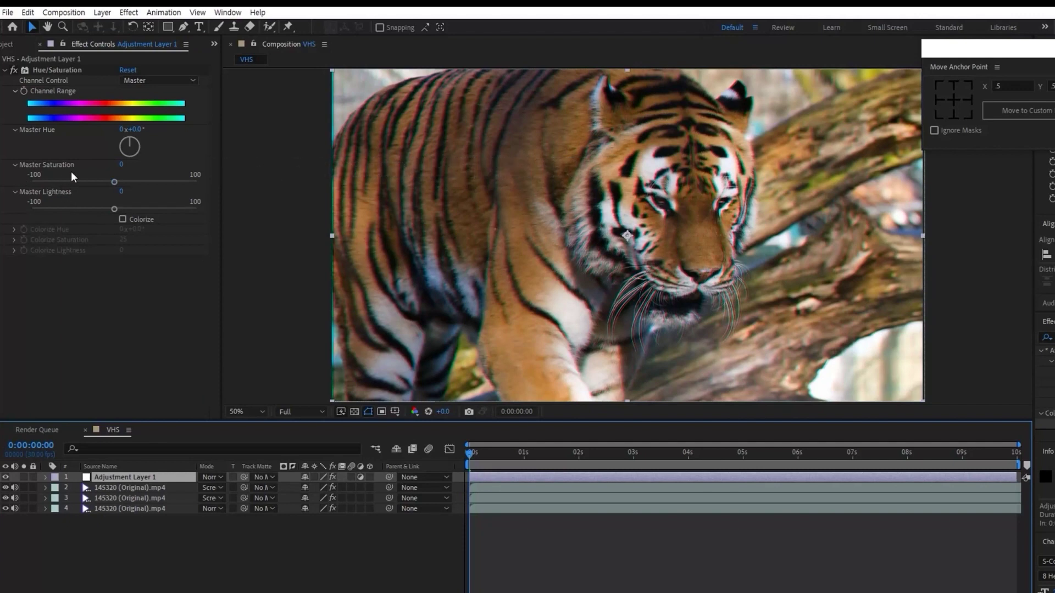
# Step: Set Master Saturation to -30 and Master Lightness to 15
pyautogui.click(123, 166)
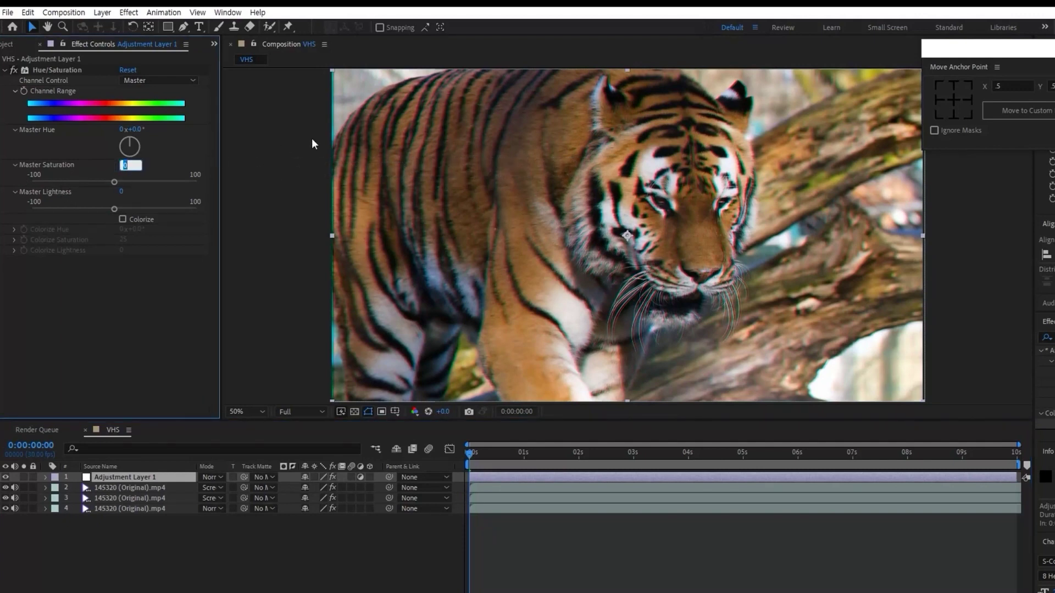
pyautogui.write('-30')
pyautogui.press('Return')
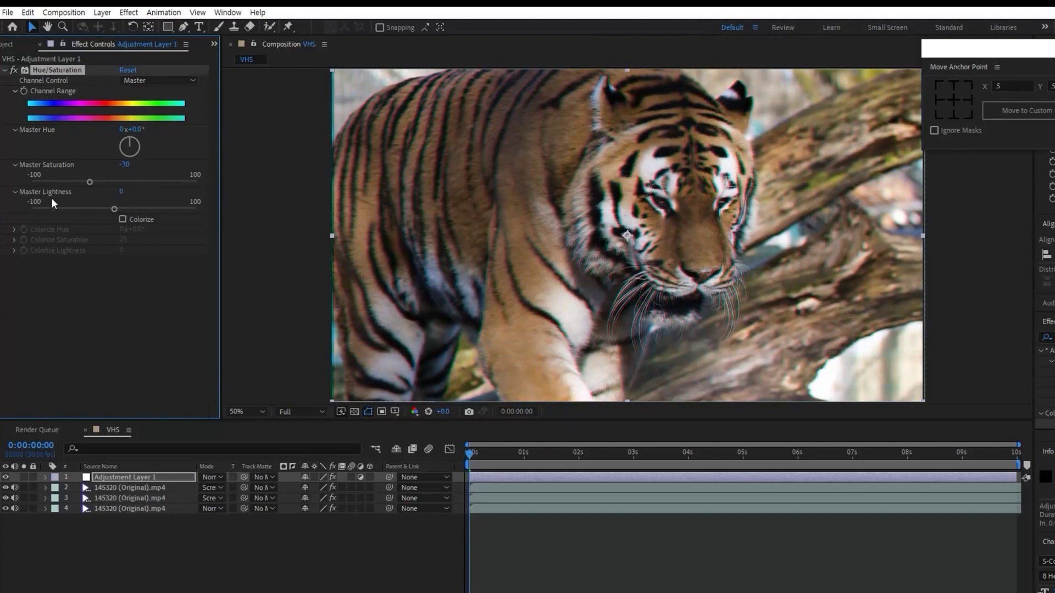
pyautogui.click(124, 190)
pyautogui.write('15')
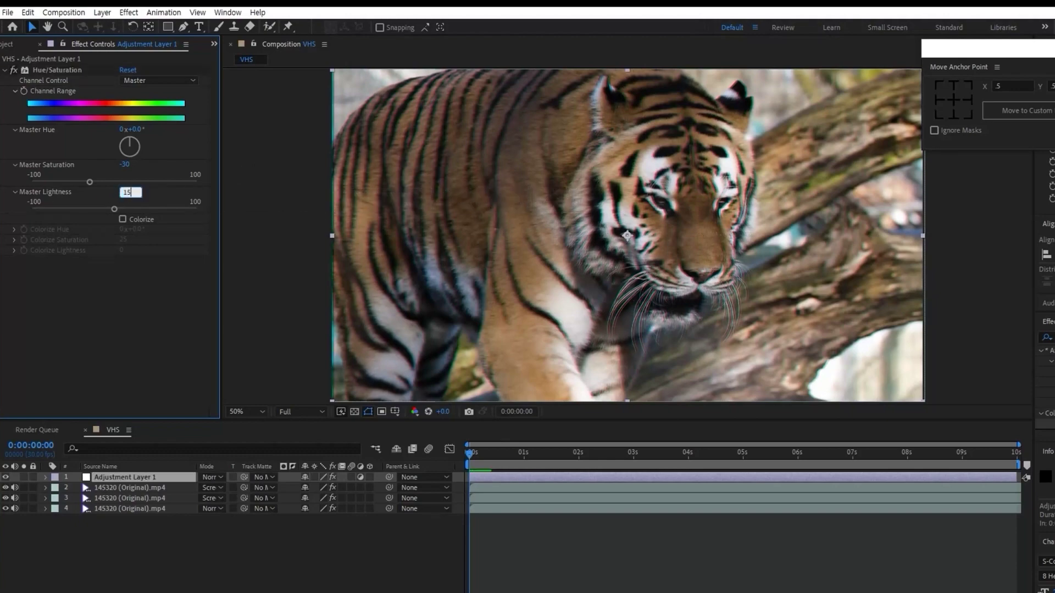
pyautogui.press('Return')
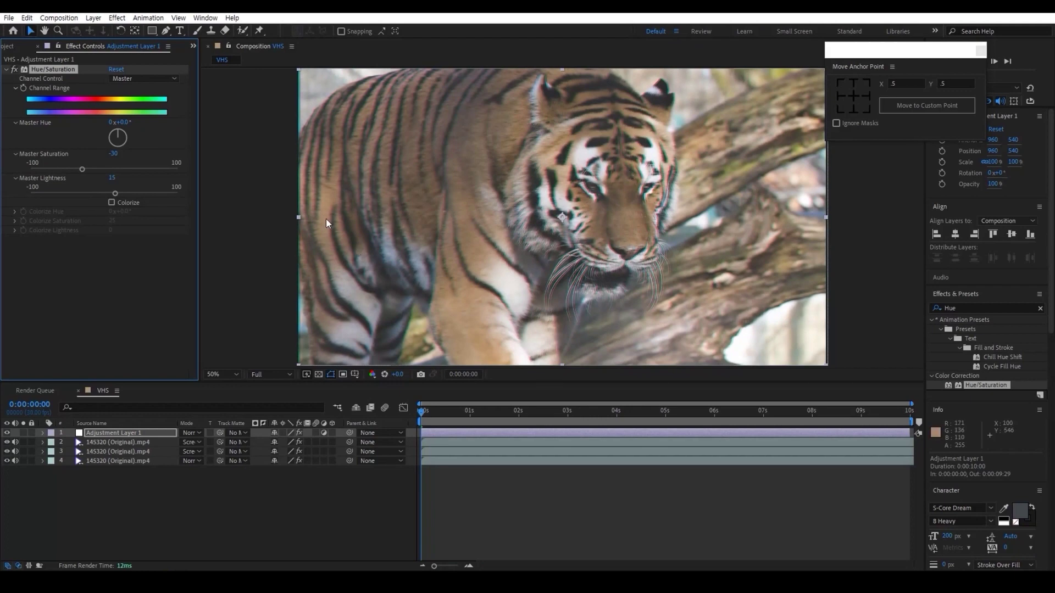
# Step: Toggle Hue/Saturation off and on to compare before and after, then collapse it
pyautogui.click(14, 70)
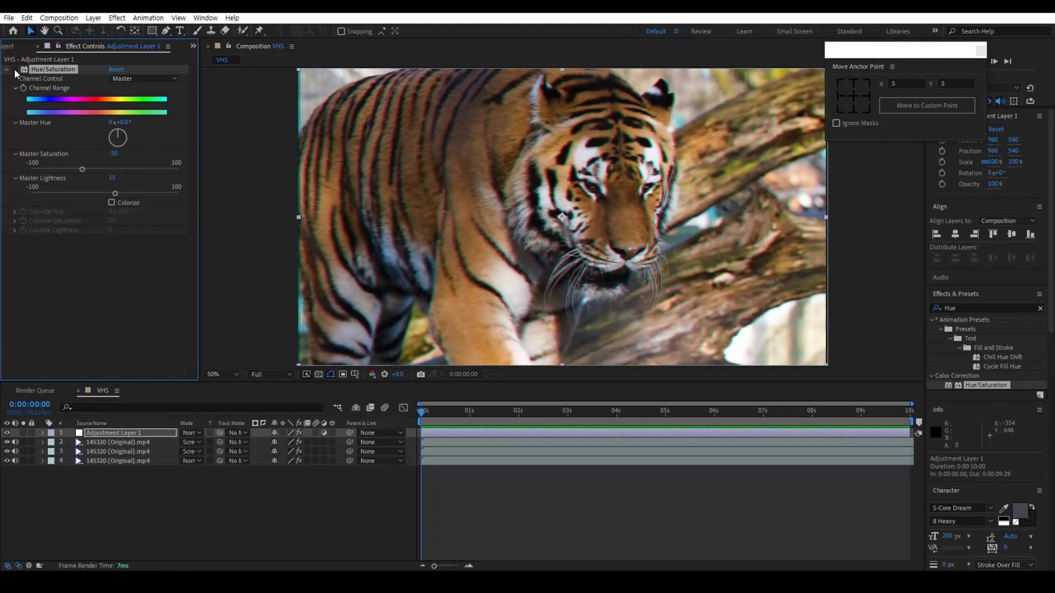
pyautogui.click(14, 69)
pyautogui.click(14, 69)
pyautogui.click(14, 69)
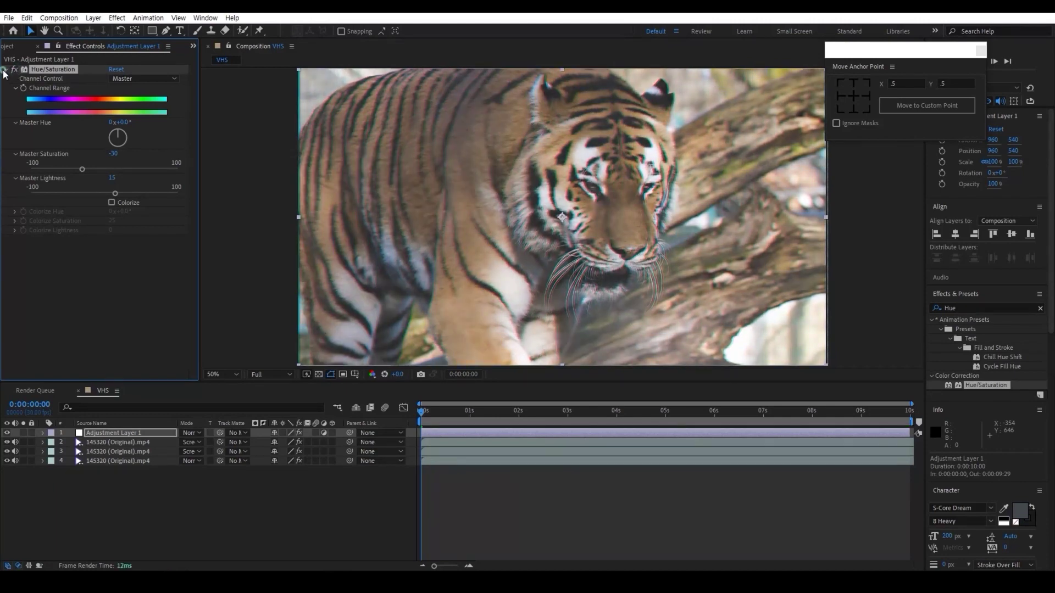
pyautogui.click(6, 70)
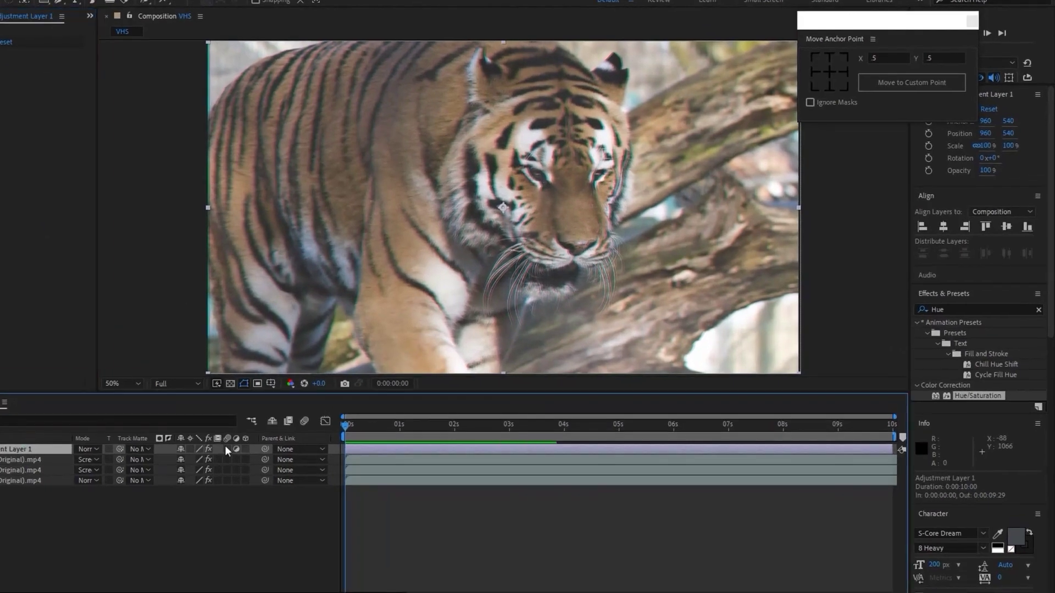
# Step: Apply Fast Box Blur to Adjustment Layer 1
pyautogui.click(964, 309)
pyautogui.press('BackSpace')
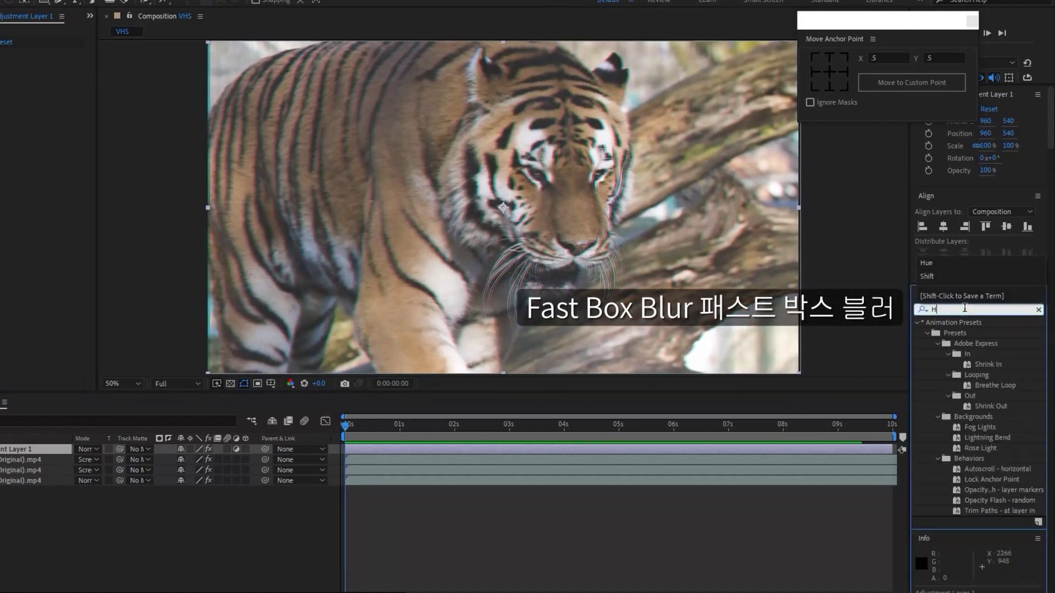
pyautogui.write('fast')
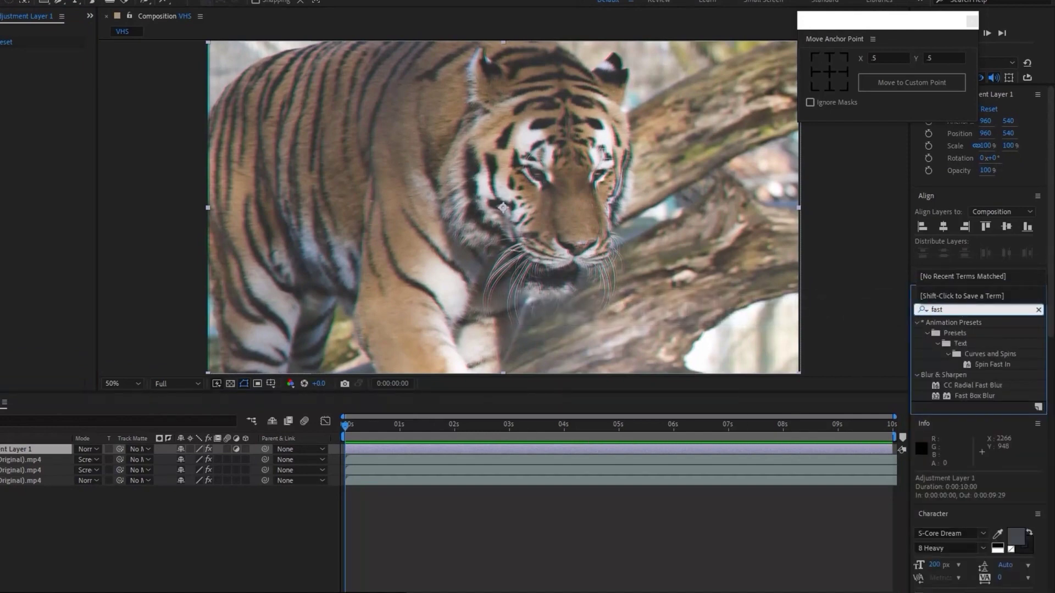
pyautogui.click(965, 394)
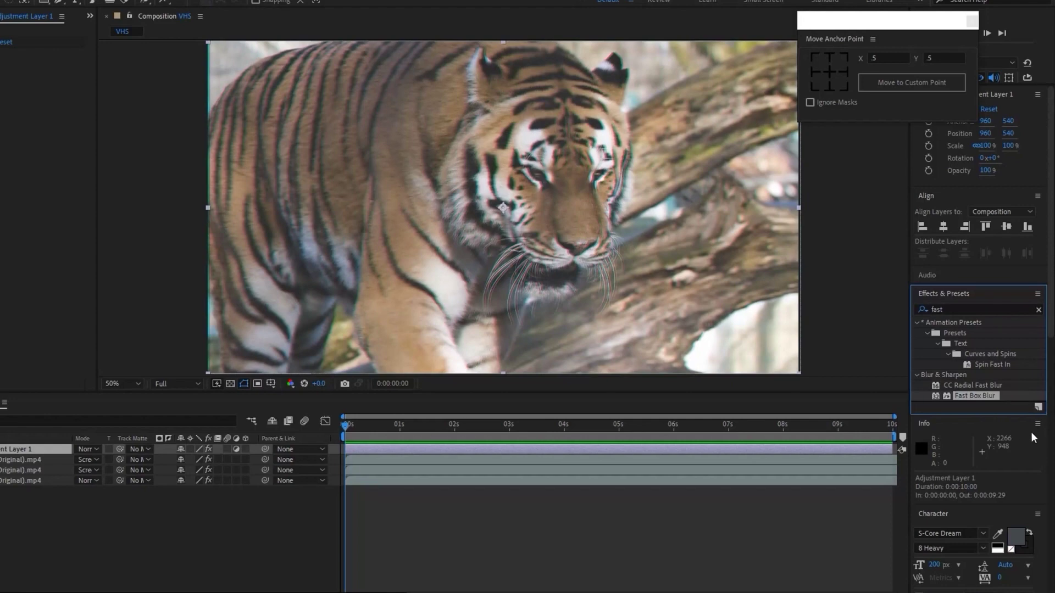
pyautogui.moveTo(997, 400); pyautogui.dragTo(143, 433)
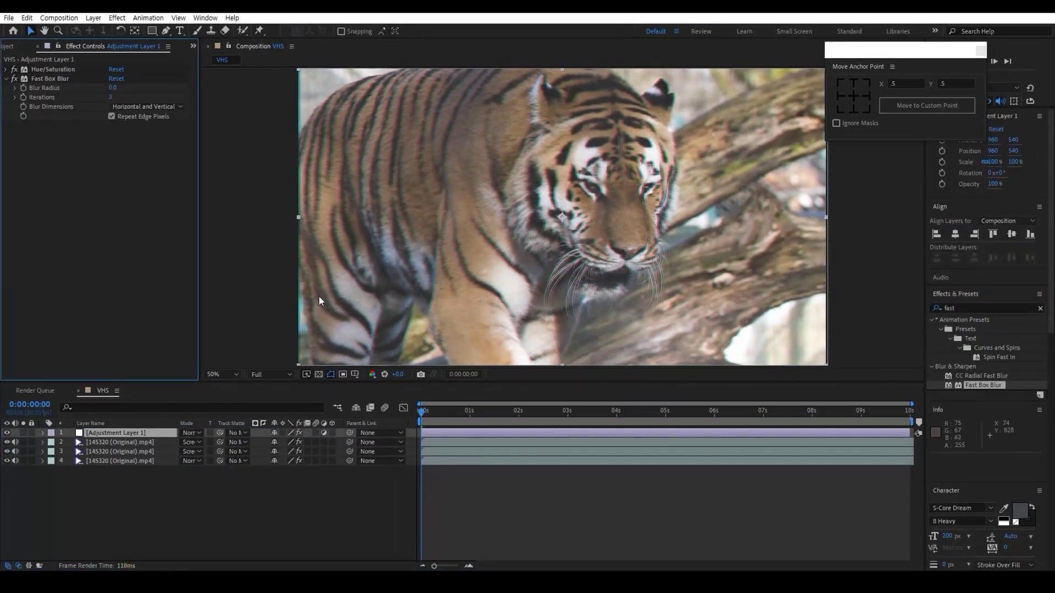
# Step: Set the Fast Box Blur radius to 2 and collapse the effect
pyautogui.click(113, 87)
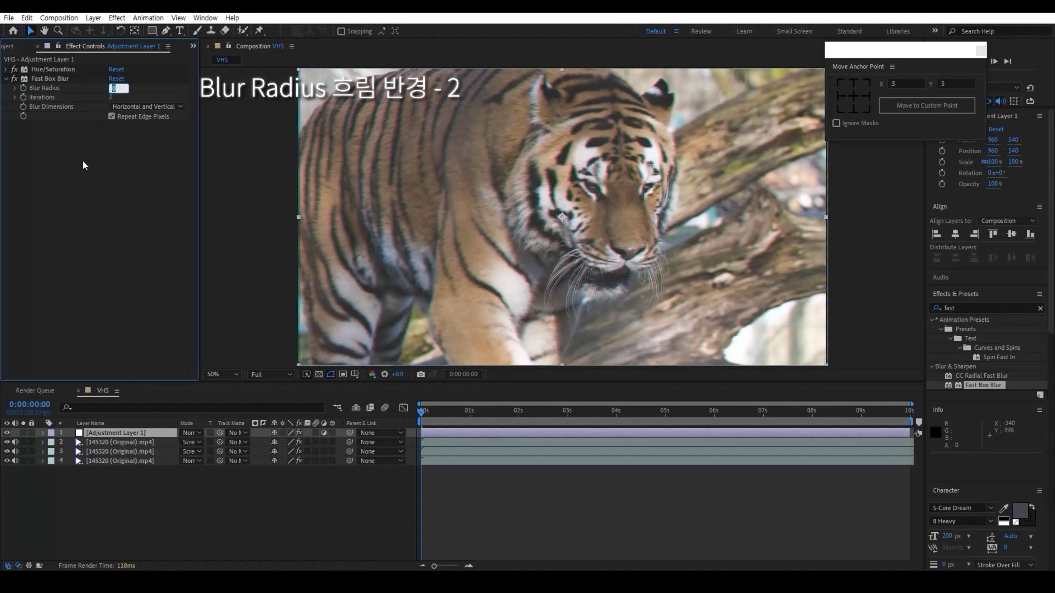
pyautogui.write('2')
pyautogui.press('Return')
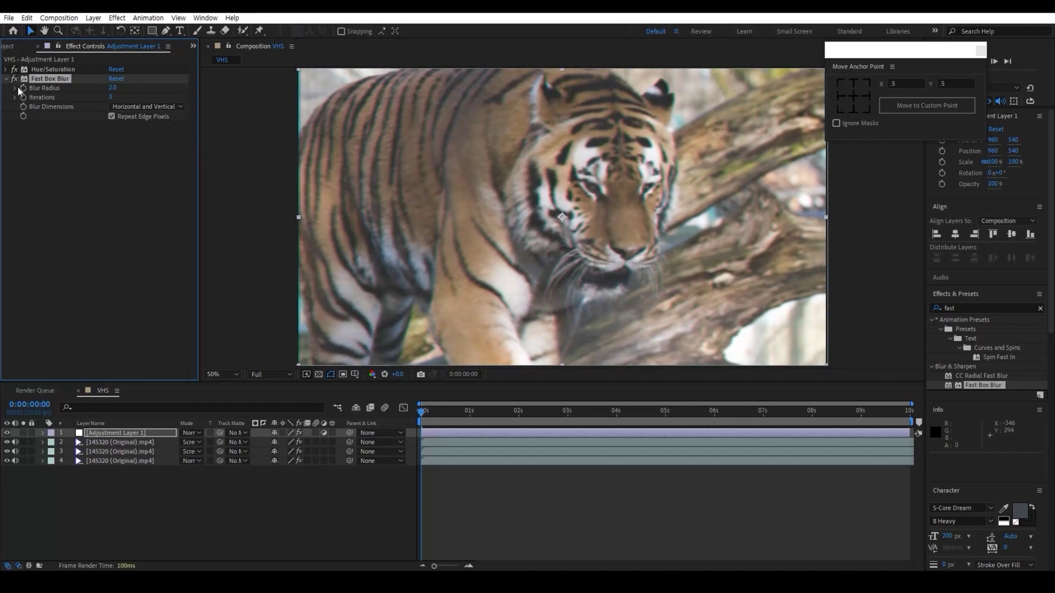
pyautogui.click(6, 79)
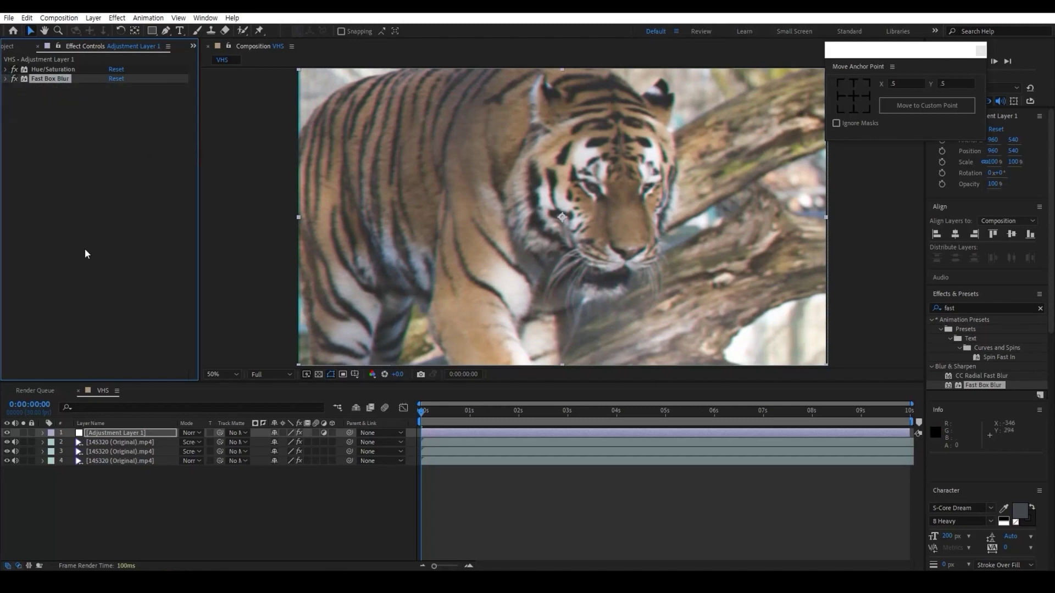
pyautogui.click(158, 452)
pyautogui.click(616, 432)
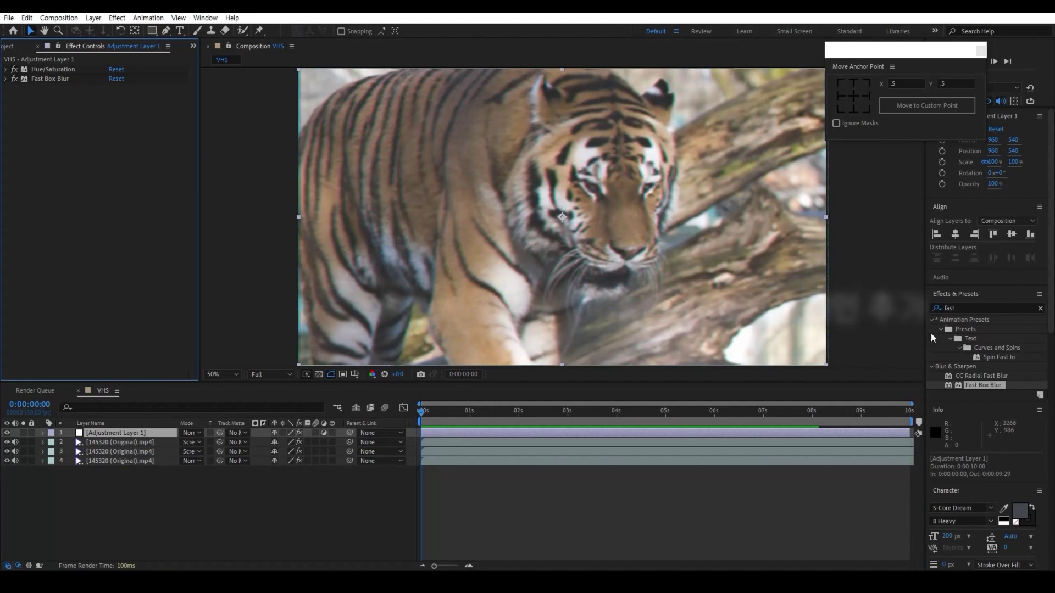
# Step: Apply Add Grain to Adjustment Layer 1
pyautogui.click(965, 308)
pyautogui.press('BackSpace')
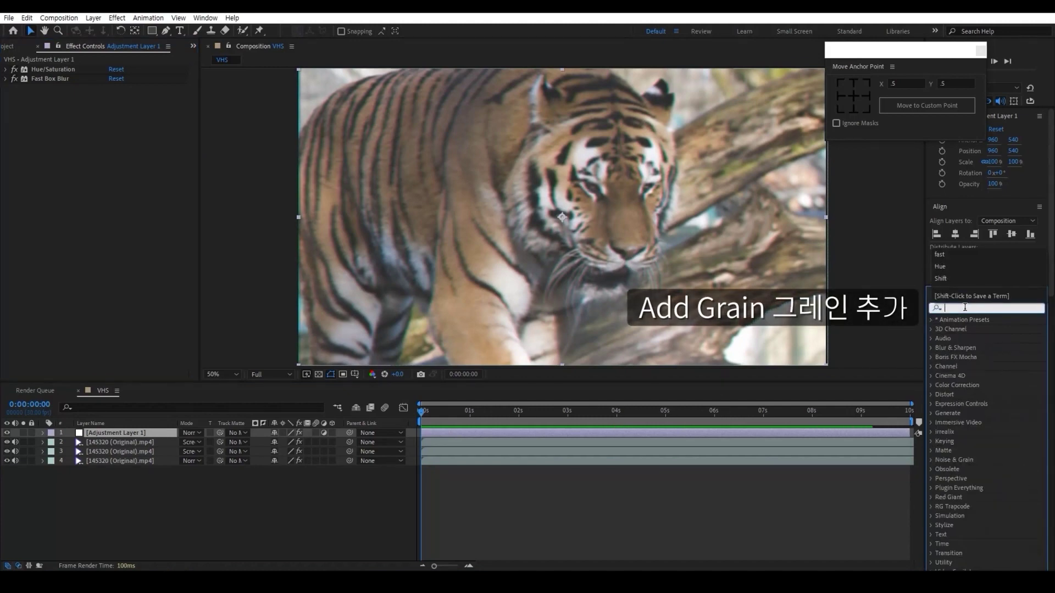
pyautogui.write('ADD')
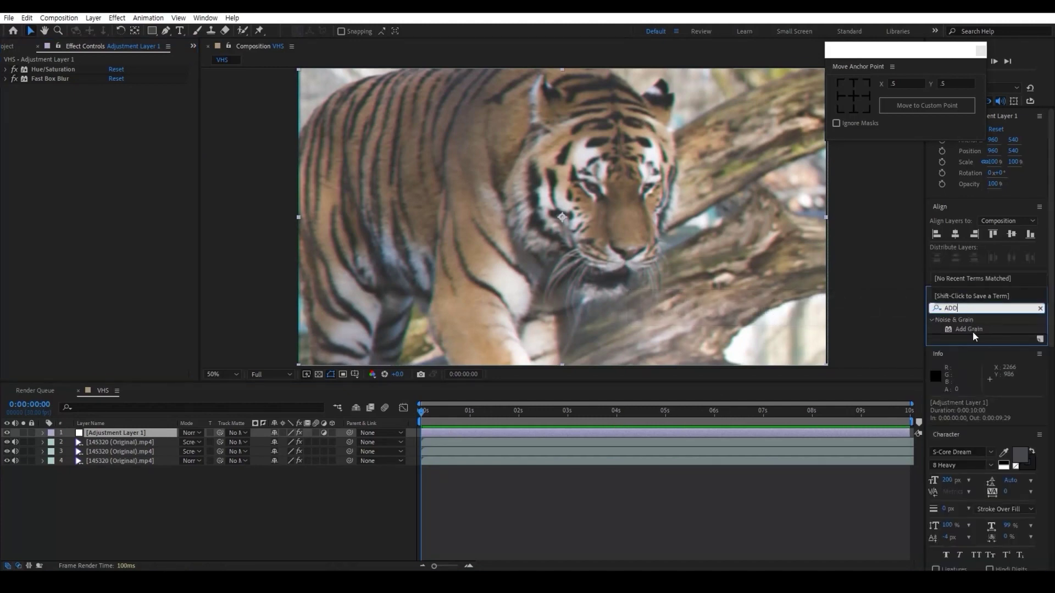
pyautogui.moveTo(1018, 331)
pyautogui.mouseDown()
pyautogui.moveTo(311, 439)
pyautogui.moveTo(127, 431)
pyautogui.mouseUp()
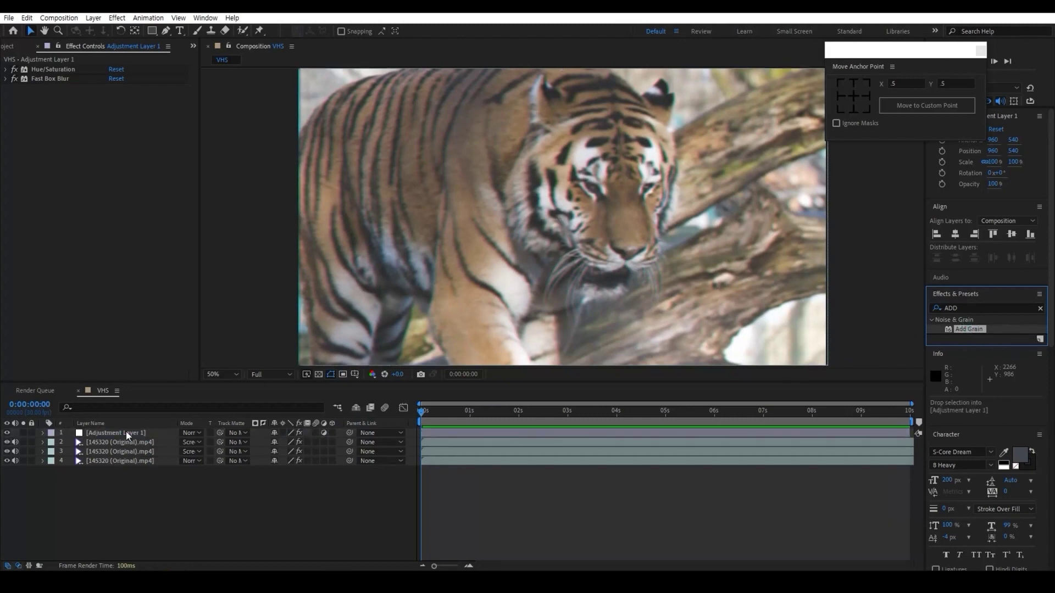
pyautogui.click(146, 349)
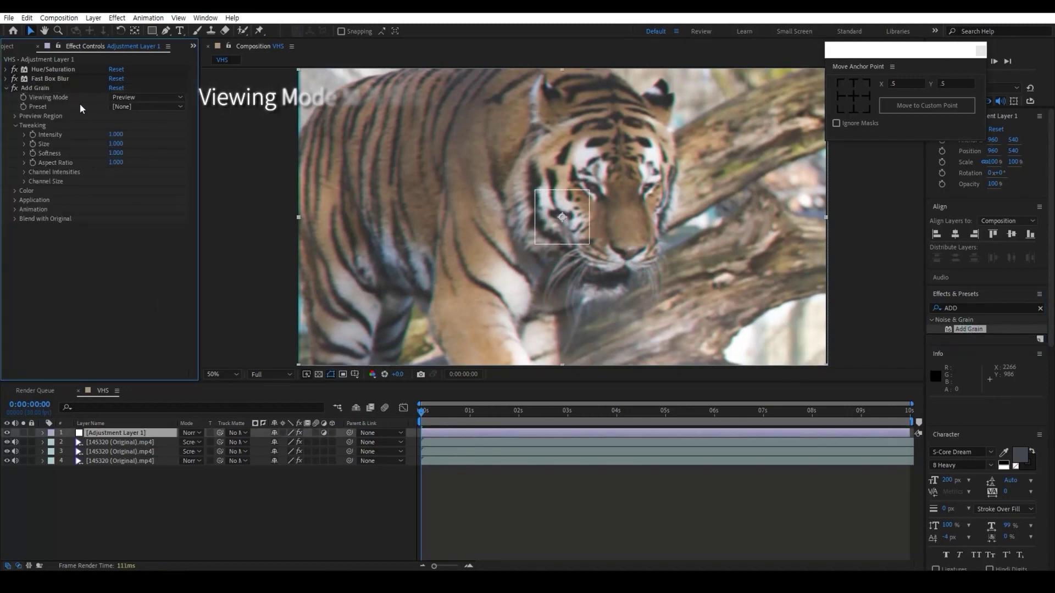
# Step: Set Add Grain's Viewing Mode to Final Output and Intensity to 1.3
pyautogui.click(127, 97)
pyautogui.click(140, 133)
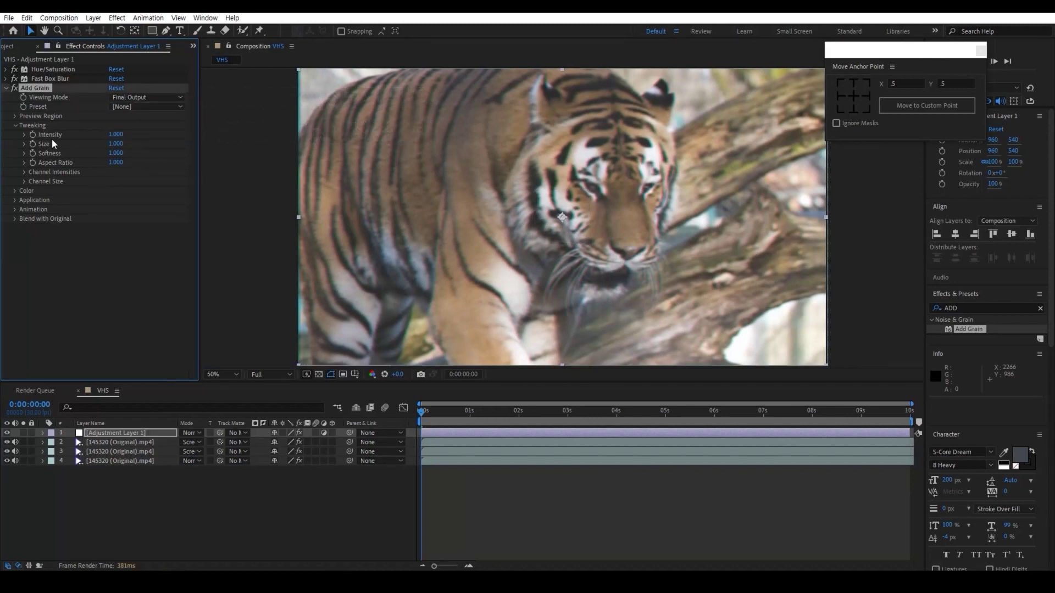
pyautogui.click(117, 135)
pyautogui.write('1.3')
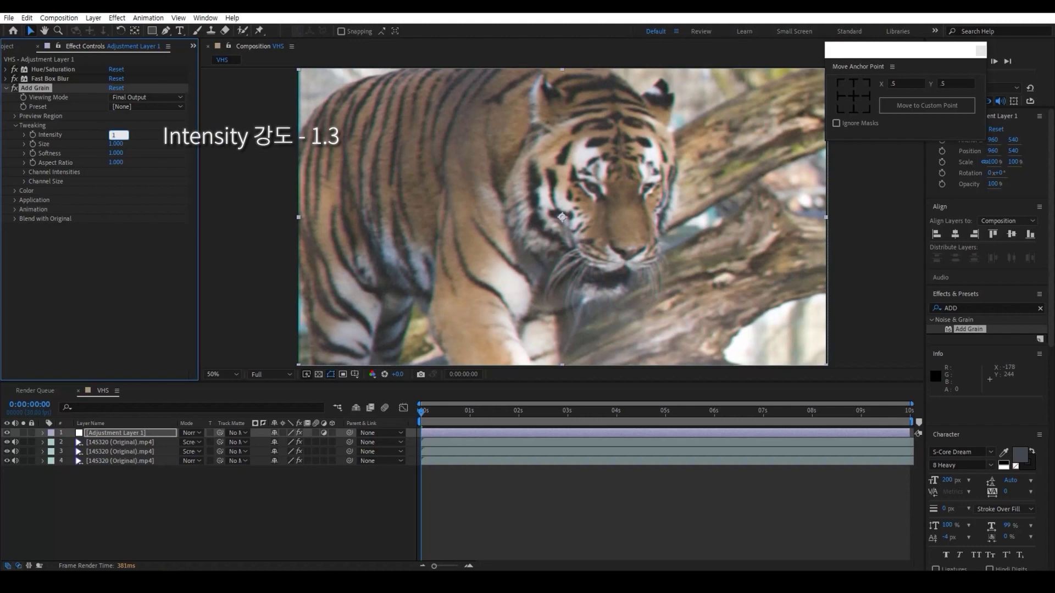
pyautogui.press('Return')
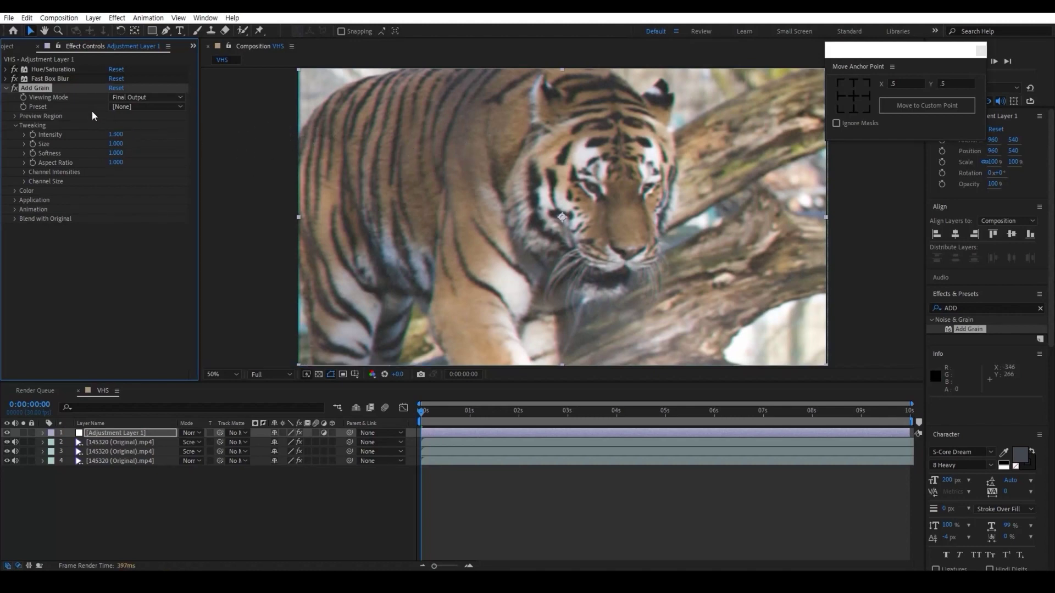
pyautogui.click(14, 88)
pyautogui.click(5, 88)
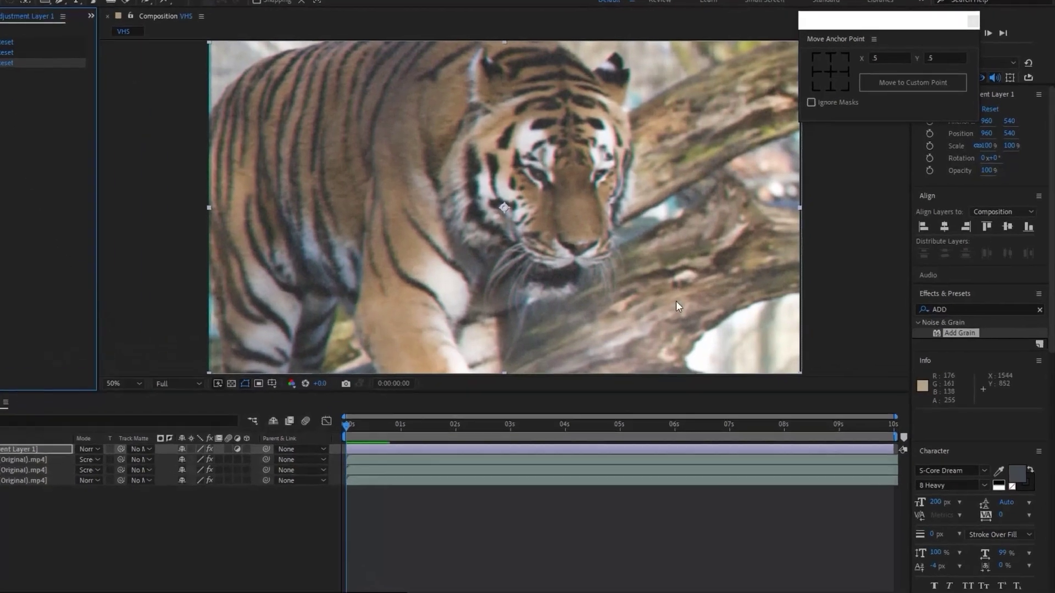
# Step: Apply the Venetian Blinds effect to Adjustment Layer 1
pyautogui.click(966, 309)
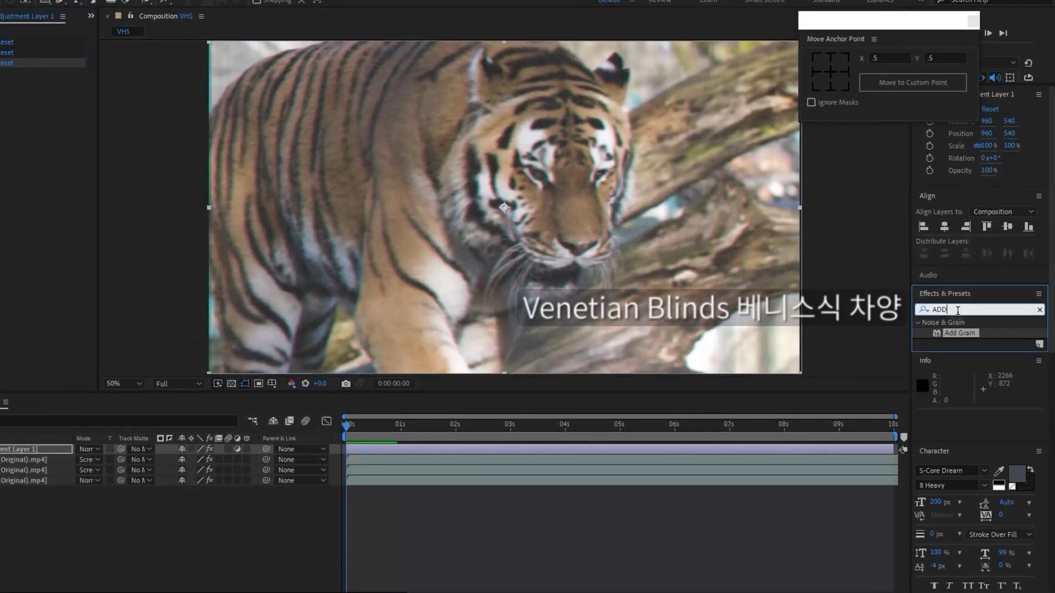
pyautogui.press('BackSpace')
pyautogui.press('BackSpace')
pyautogui.press('BackSpace')
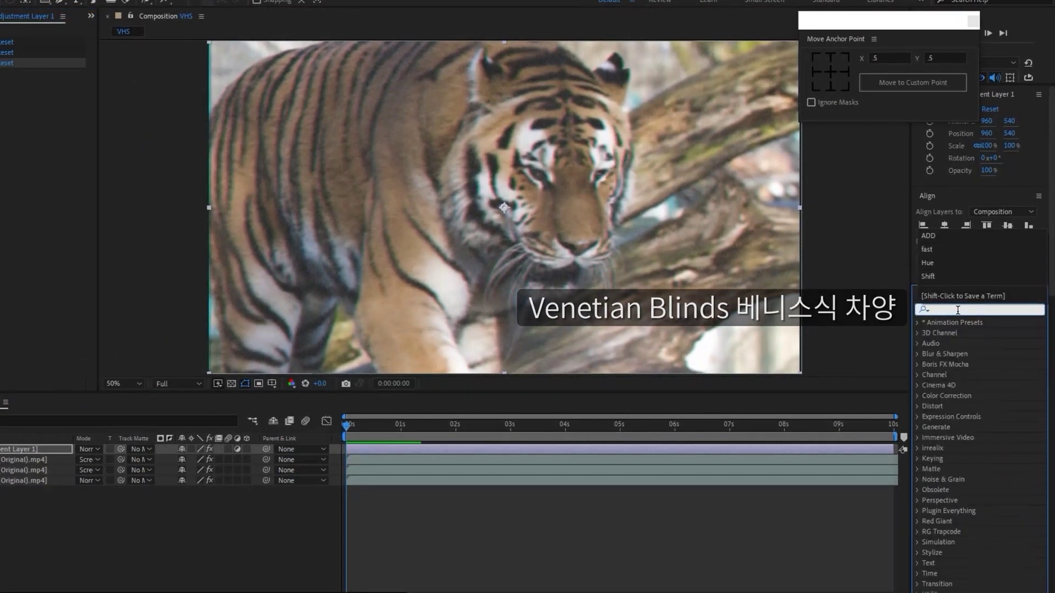
pyautogui.write('Vene')
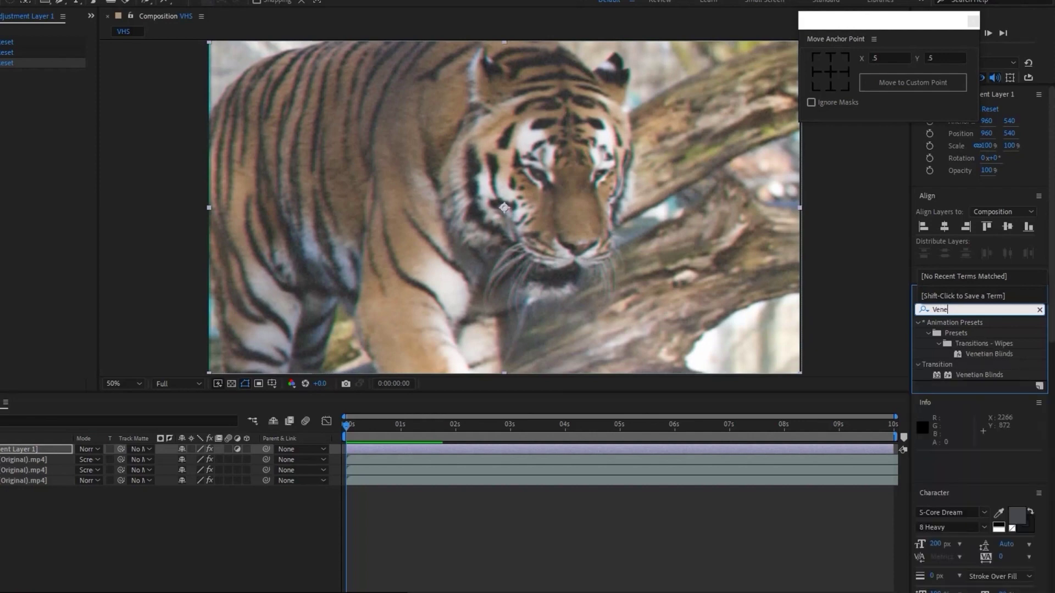
pyautogui.click(969, 374)
pyautogui.moveTo(1000, 367); pyautogui.dragTo(152, 434)
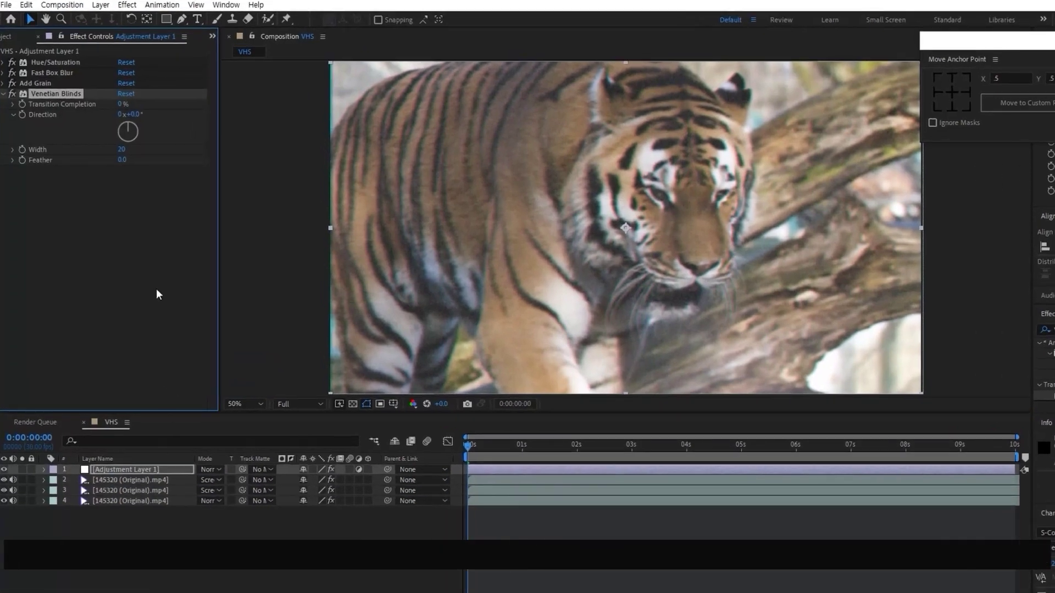
# Step: Set the blinds' Transition Completion to 5%
pyautogui.click(122, 104)
pyautogui.write('5')
pyautogui.press('Return')
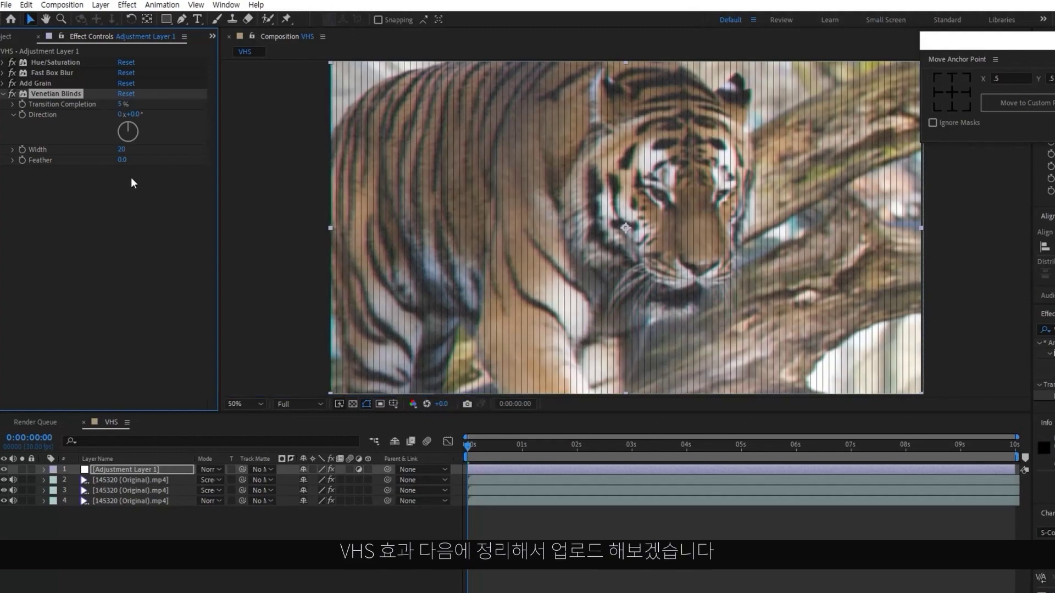
pyautogui.moveTo(121, 104); pyautogui.dragTo(139, 105)
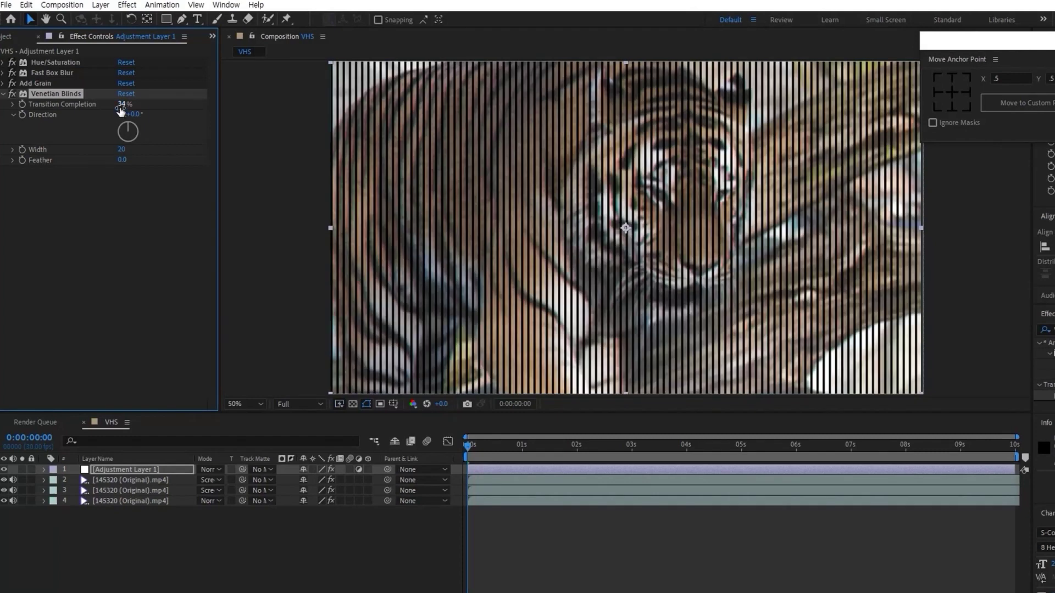
pyautogui.click(123, 104)
pyautogui.write('5')
pyautogui.press('Return')
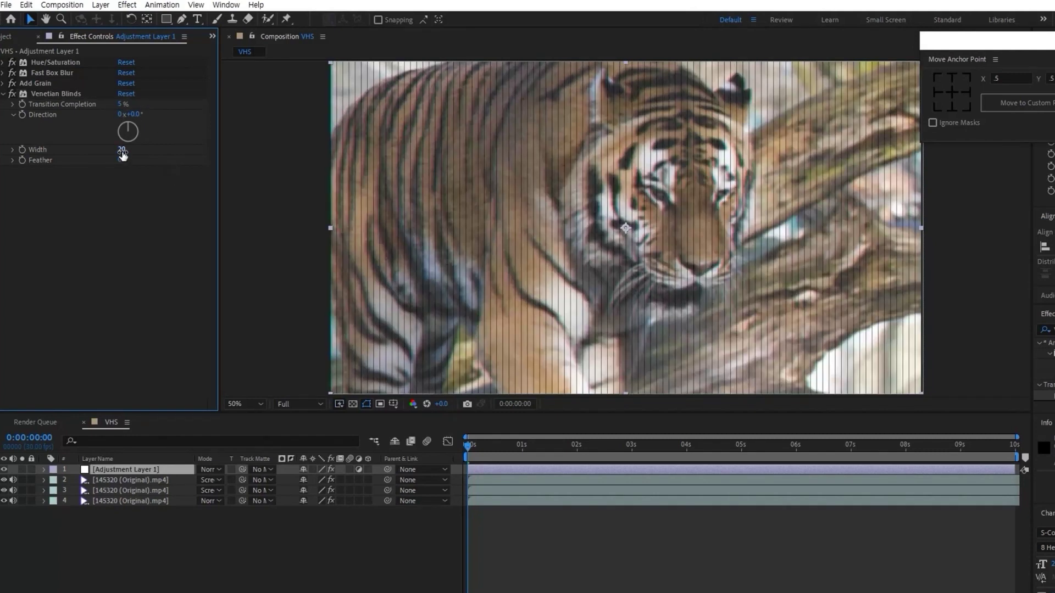
# Step: Try a blinds width of 30, then set Direction to 90° for horizontal stripes
pyautogui.click(122, 151)
pyautogui.write('30')
pyautogui.press('Return')
pyautogui.click(124, 208)
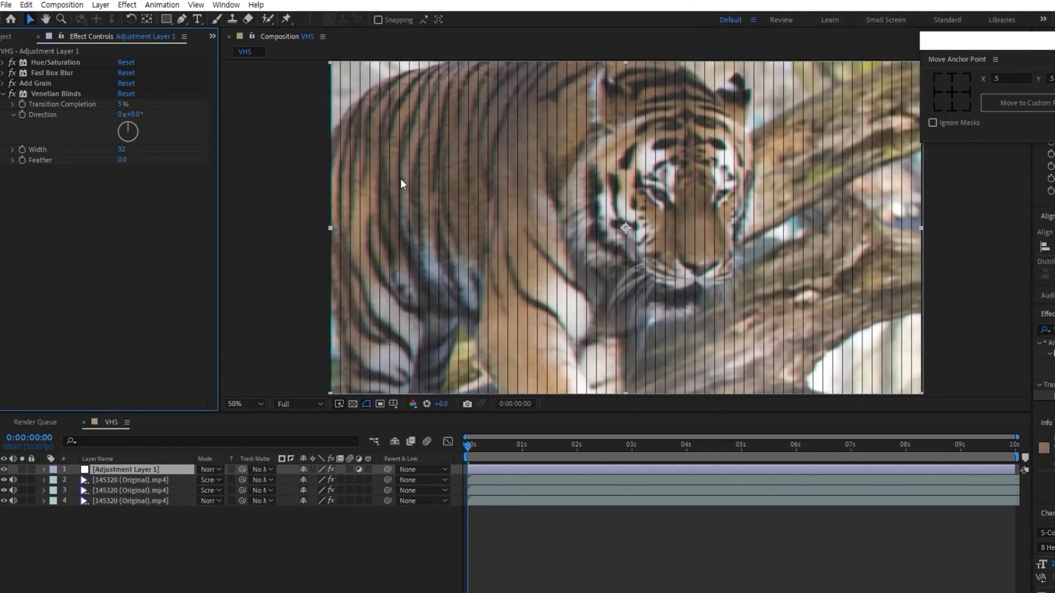
pyautogui.click(136, 114)
pyautogui.write('90')
pyautogui.press('Return')
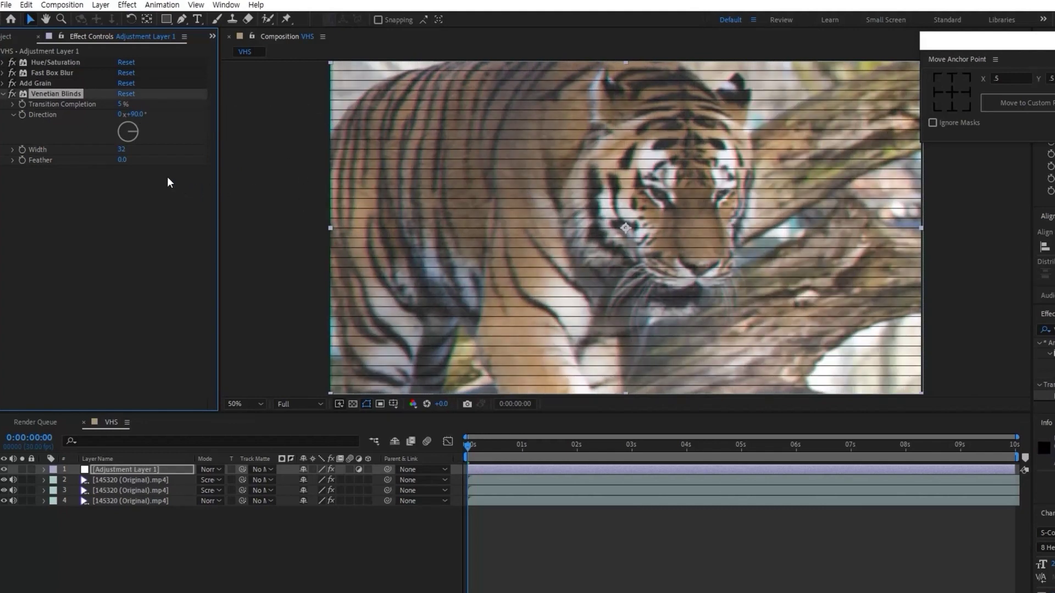
# Step: Set the blinds Width to 400 and Feather to 300
pyautogui.click(121, 149)
pyautogui.write('400')
pyautogui.press('Return')
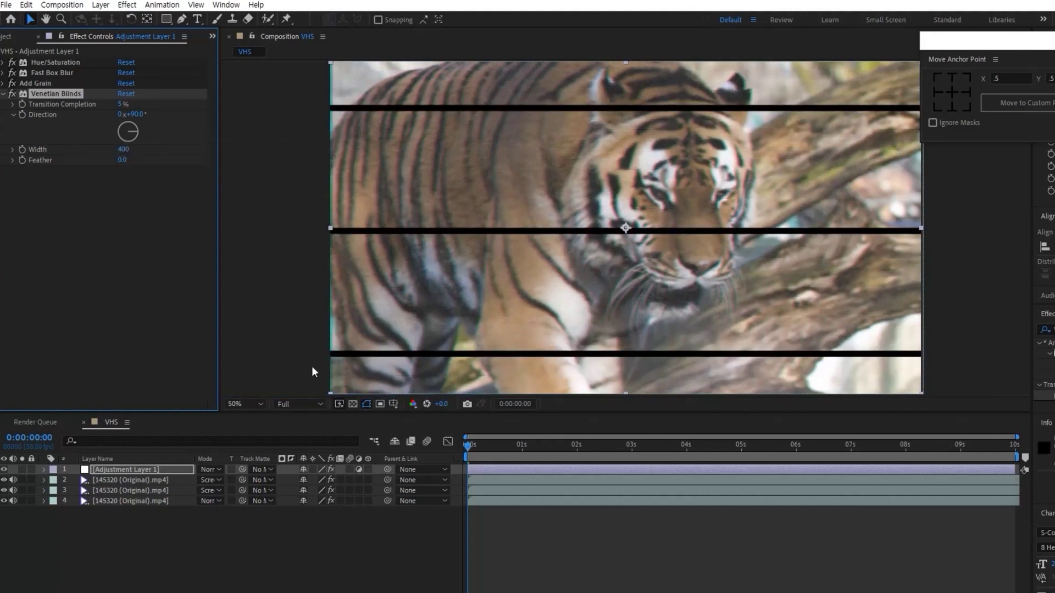
pyautogui.click(123, 160)
pyautogui.write('300')
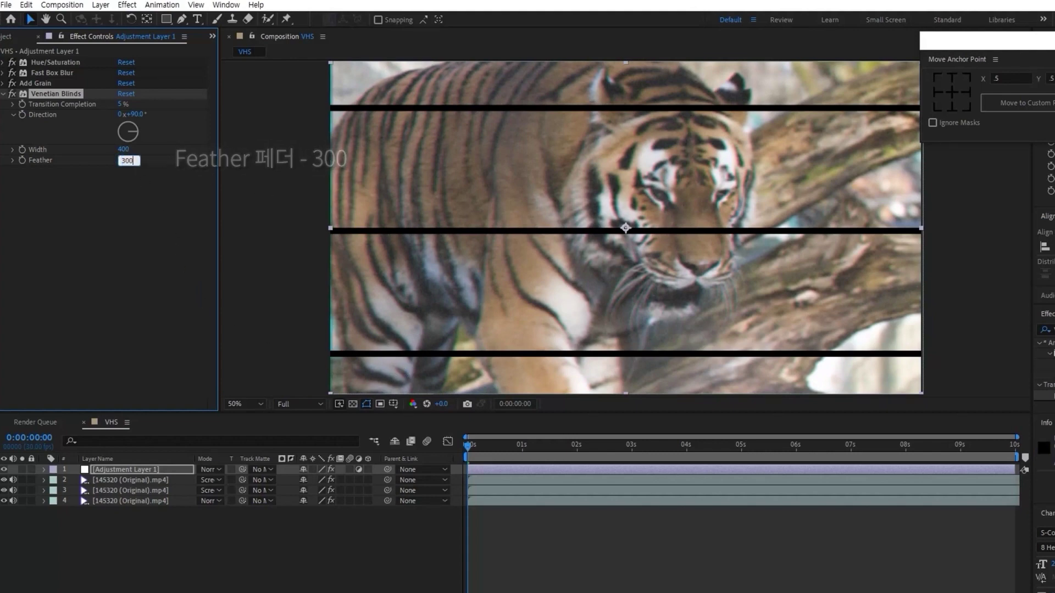
pyautogui.press('Return')
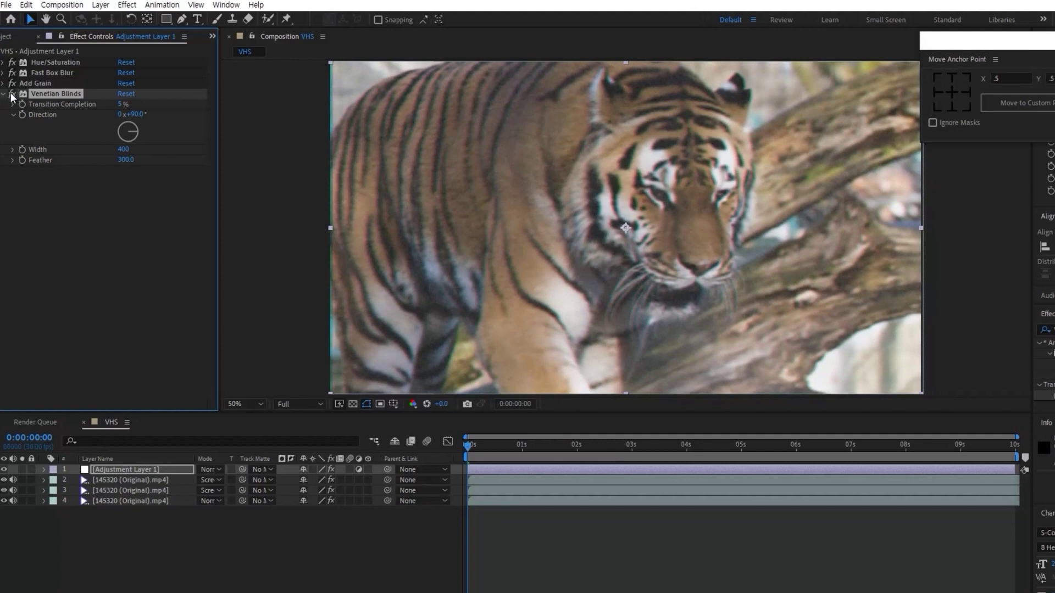
# Step: Reset Transition Completion to 0% and give it a wiggle(6,5) expression
pyautogui.click(120, 104)
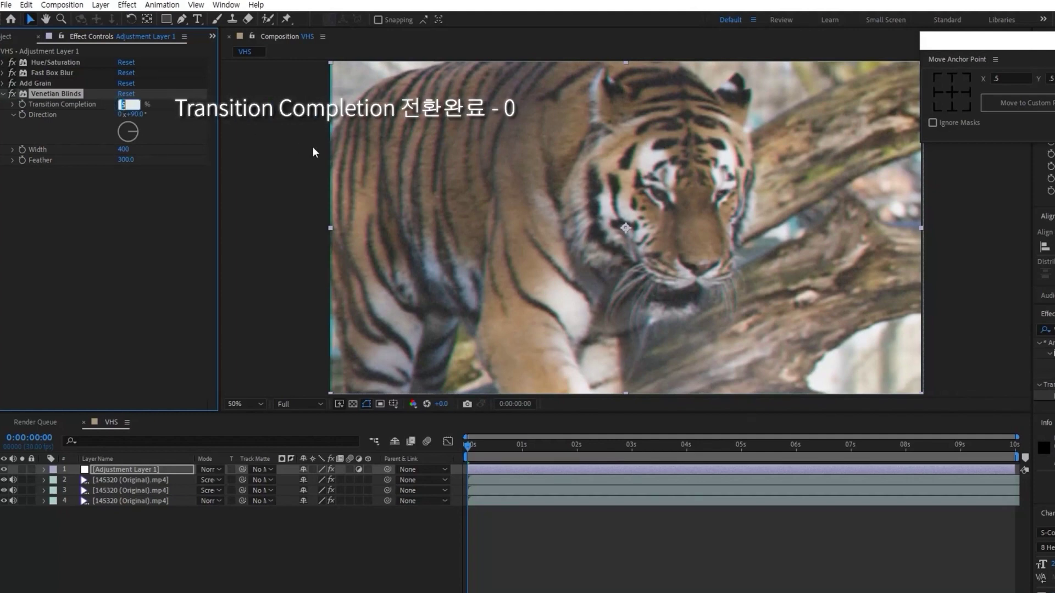
pyautogui.write('0')
pyautogui.press('Return')
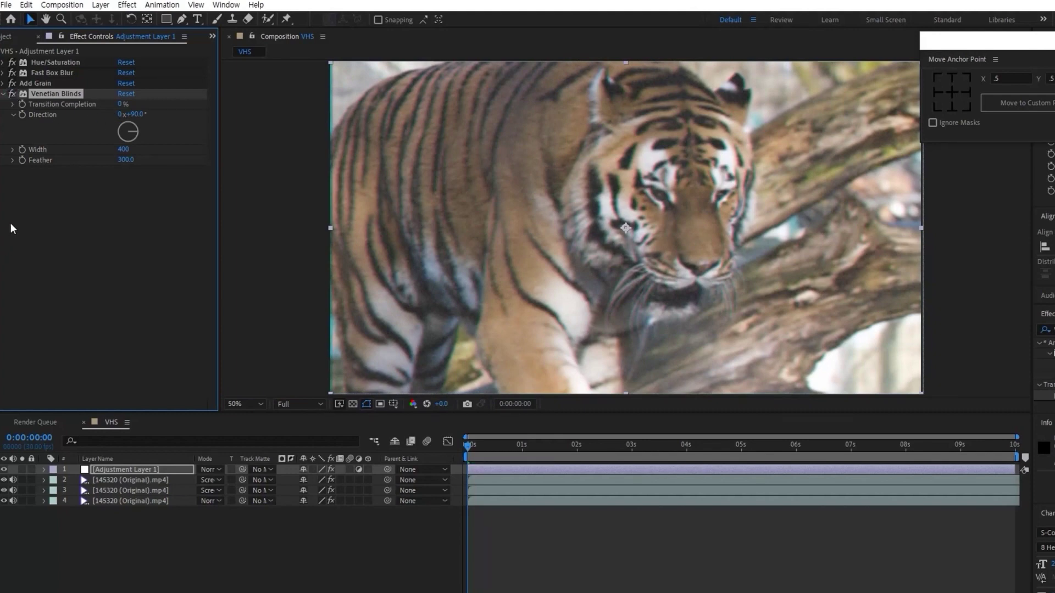
pyautogui.keyDown('alt'); pyautogui.click(21, 105); pyautogui.keyUp('alt')
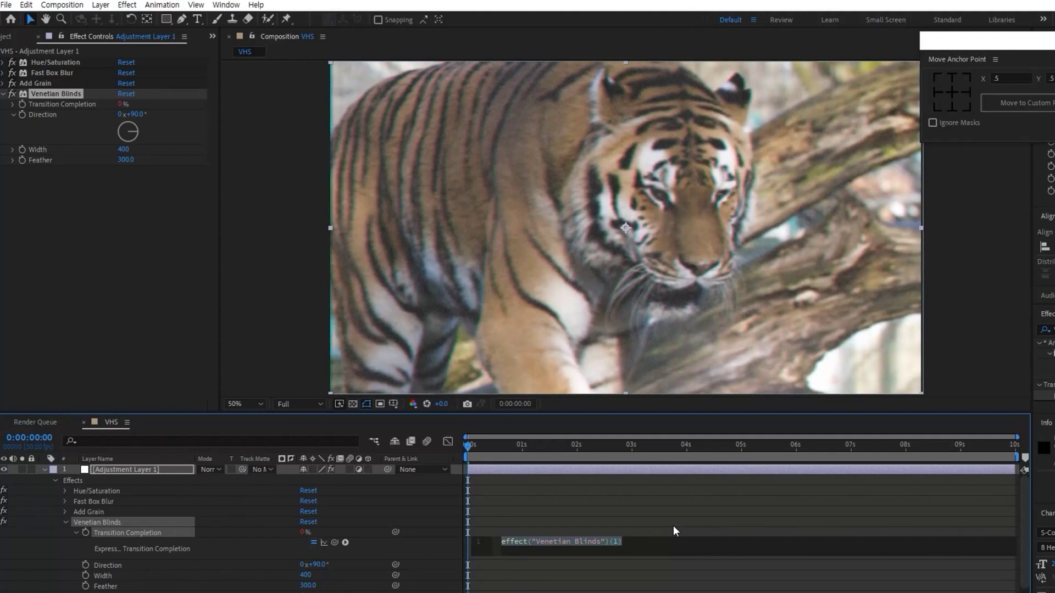
pyautogui.write('wiggle')
pyautogui.press('Return')
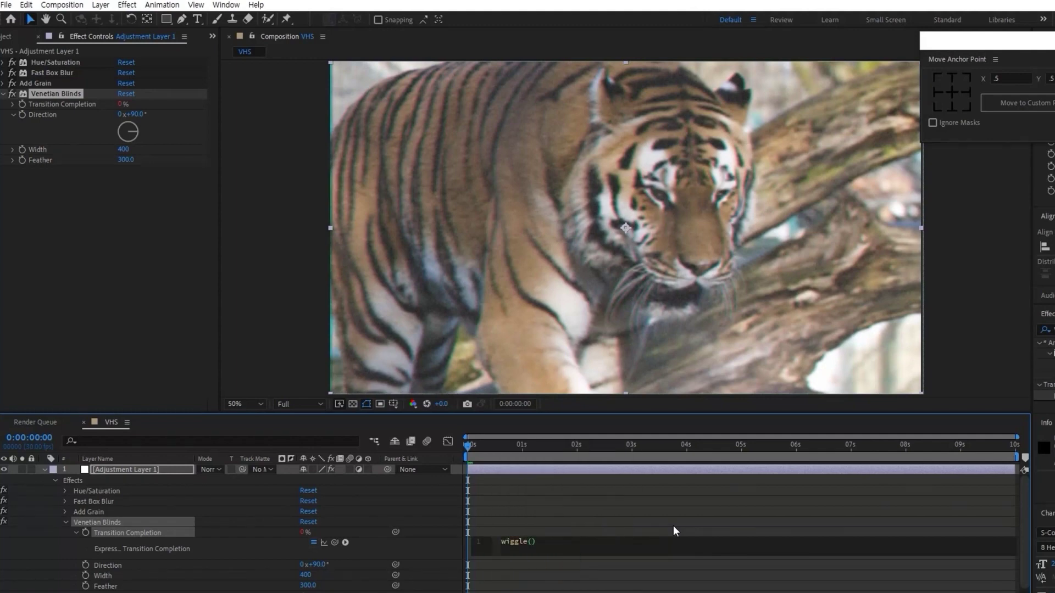
pyautogui.write('6,5')
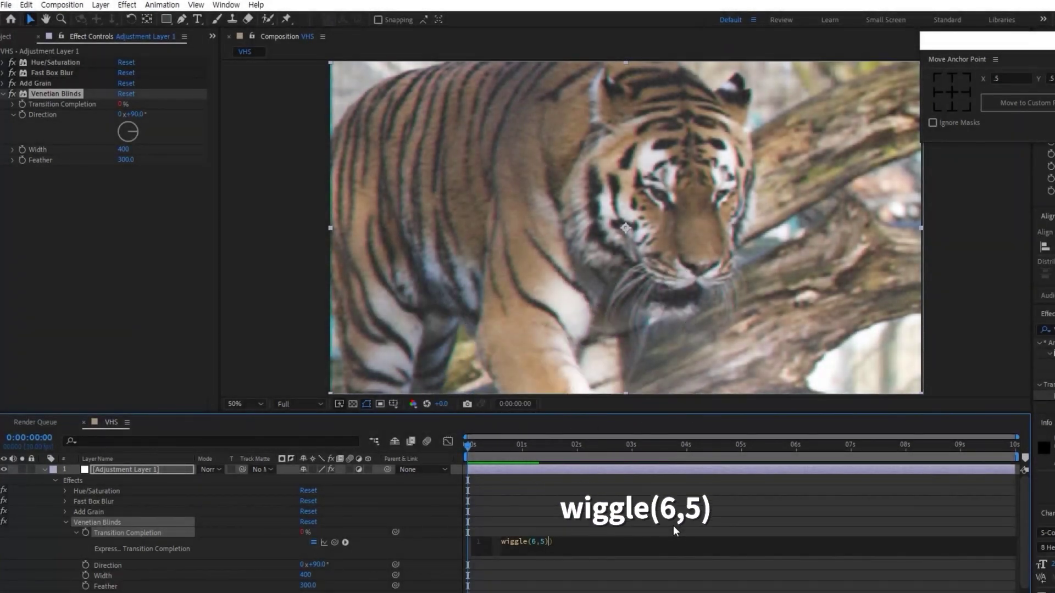
pyautogui.click(674, 525)
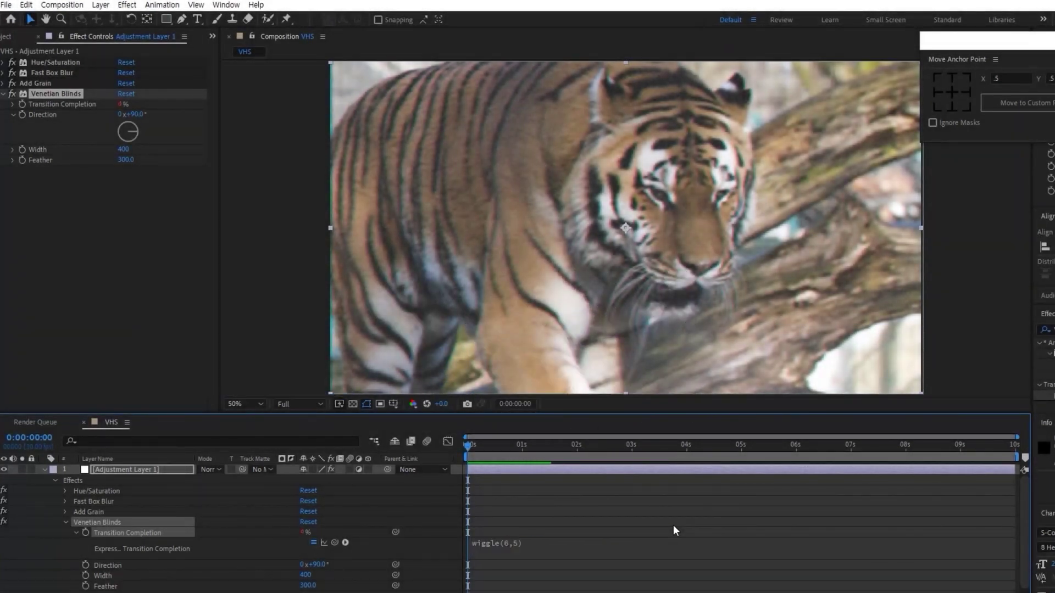
# Step: Preview the flickering bands, then return to the start of the composition
pyautogui.press('space')
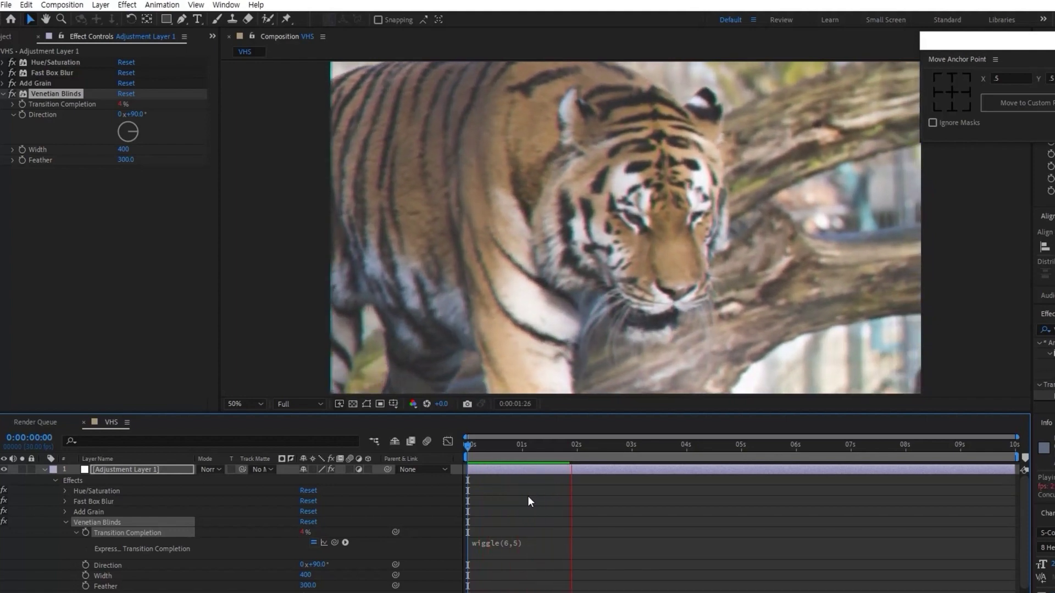
pyautogui.press('space')
pyautogui.click(565, 446)
pyautogui.press('space')
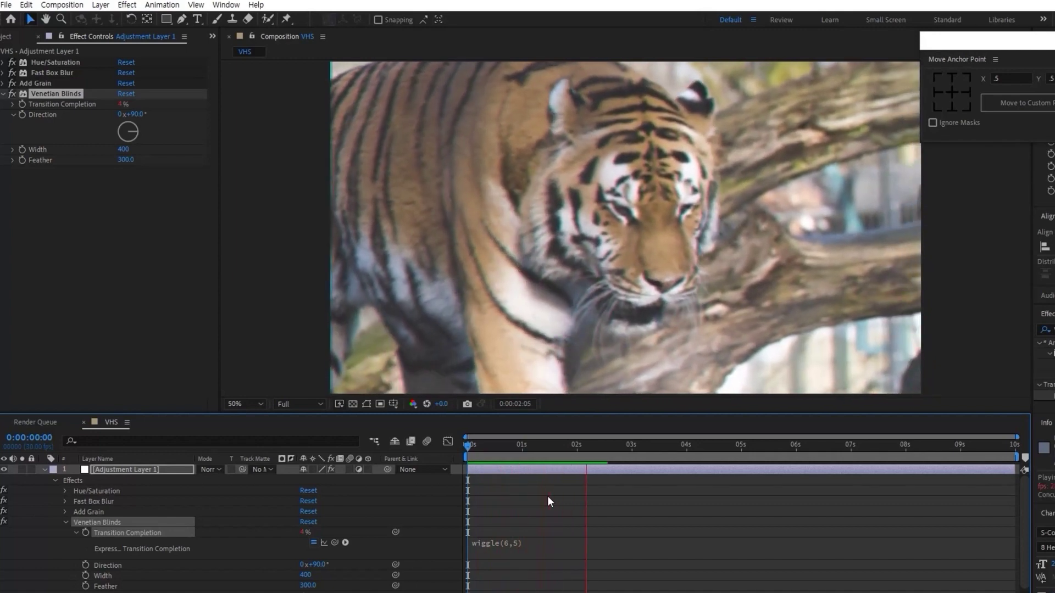
pyautogui.press('space')
pyautogui.press('space')
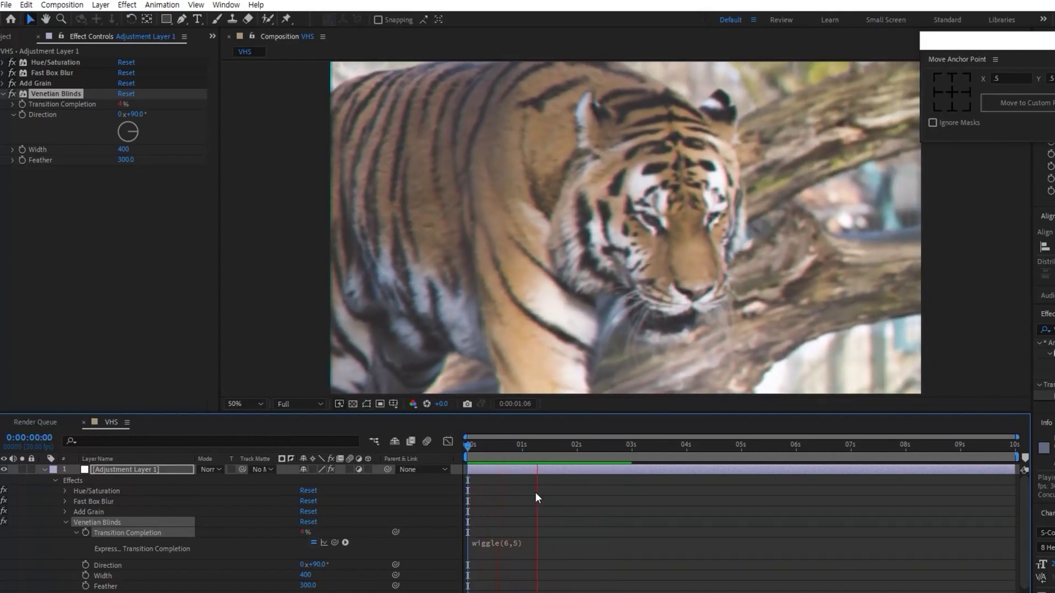
pyautogui.press('space')
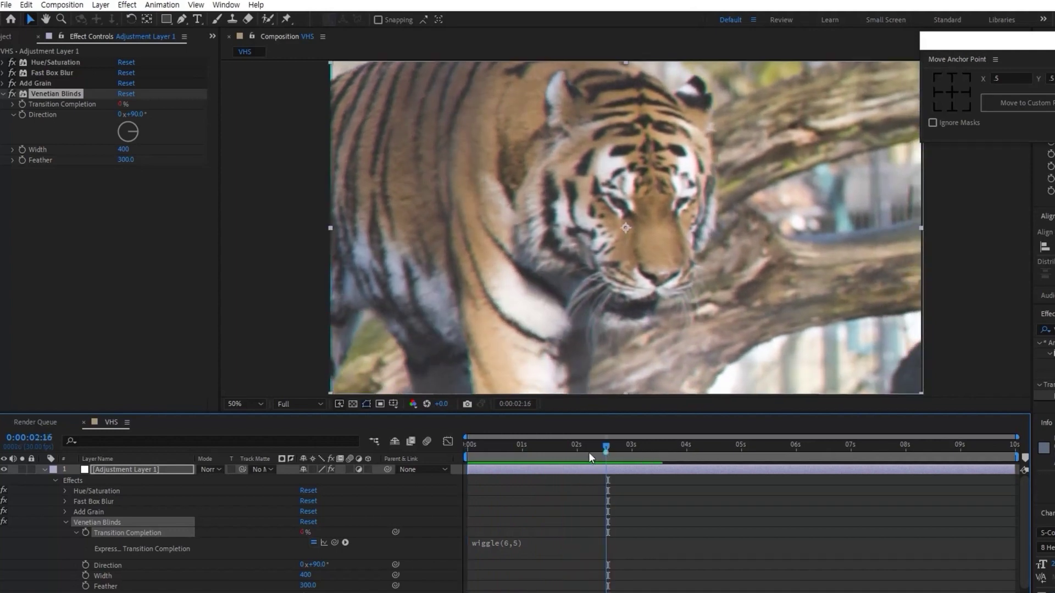
pyautogui.press('Home')
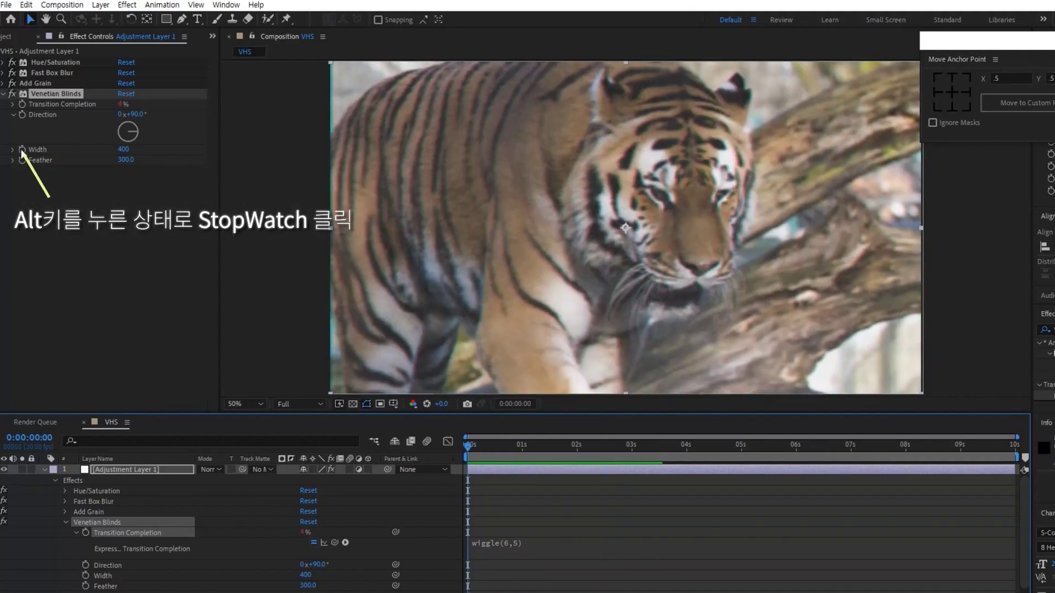
# Step: Add a wiggle(7,100) expression to the Venetian Blinds Width
pyautogui.keyDown('alt'); pyautogui.click(22, 150); pyautogui.keyUp('alt')
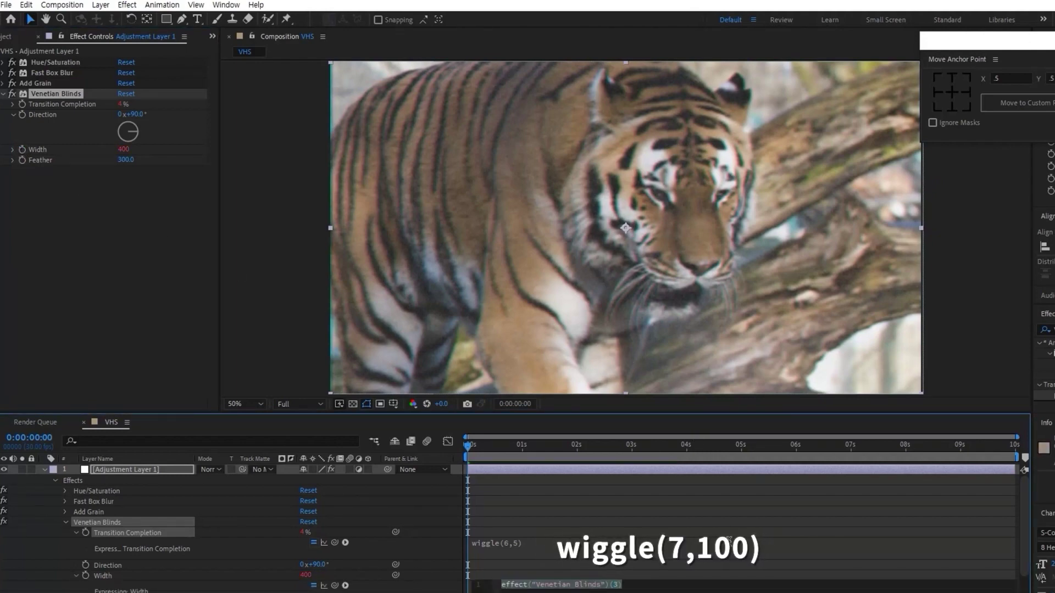
pyautogui.write('wi')
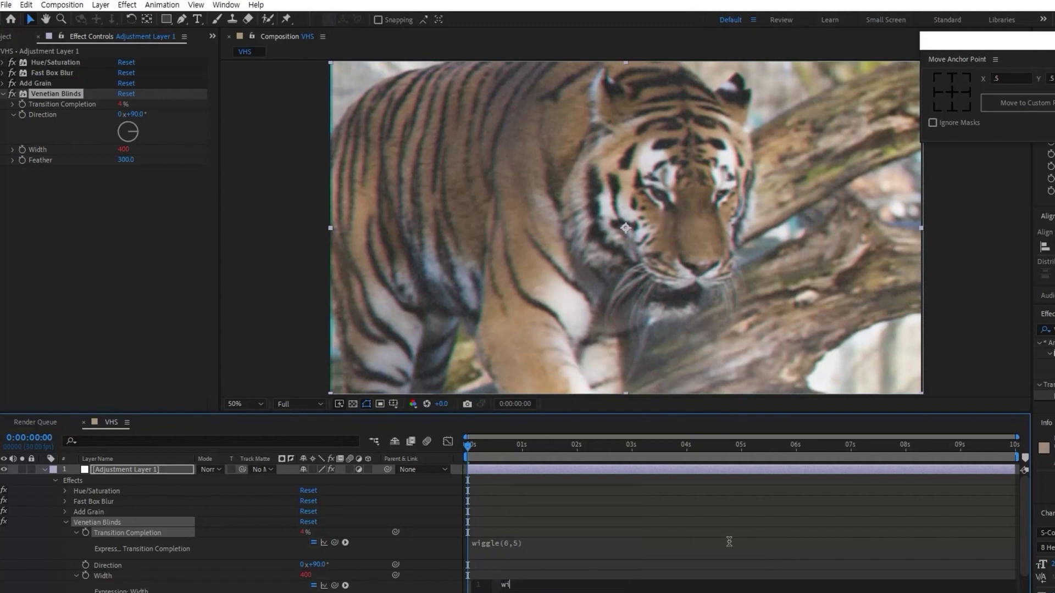
pyautogui.write('ggle(7')
pyautogui.write(',1')
pyautogui.write('00')
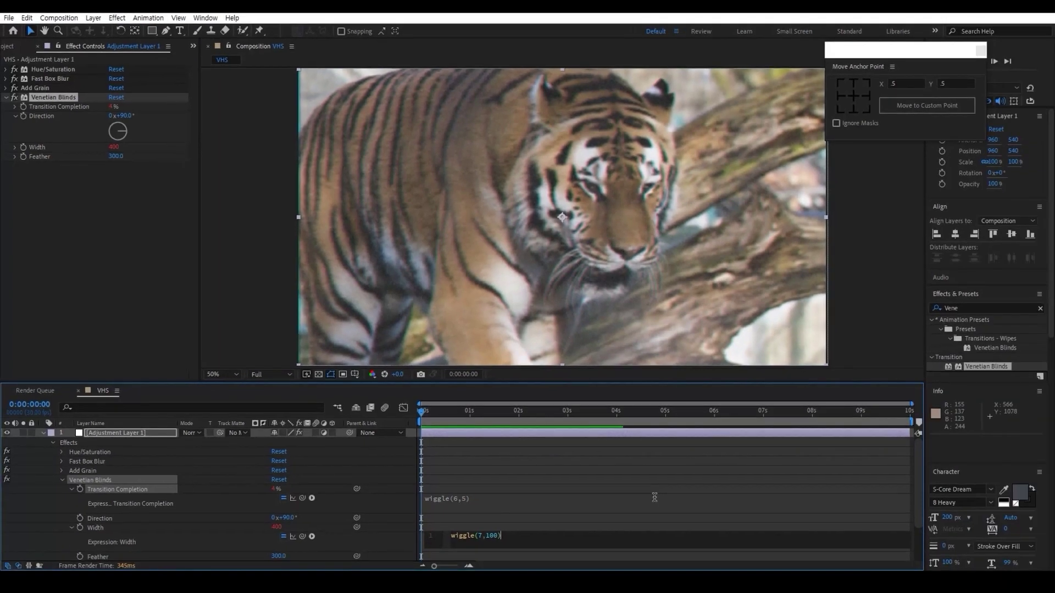
pyautogui.press('KP_Enter')
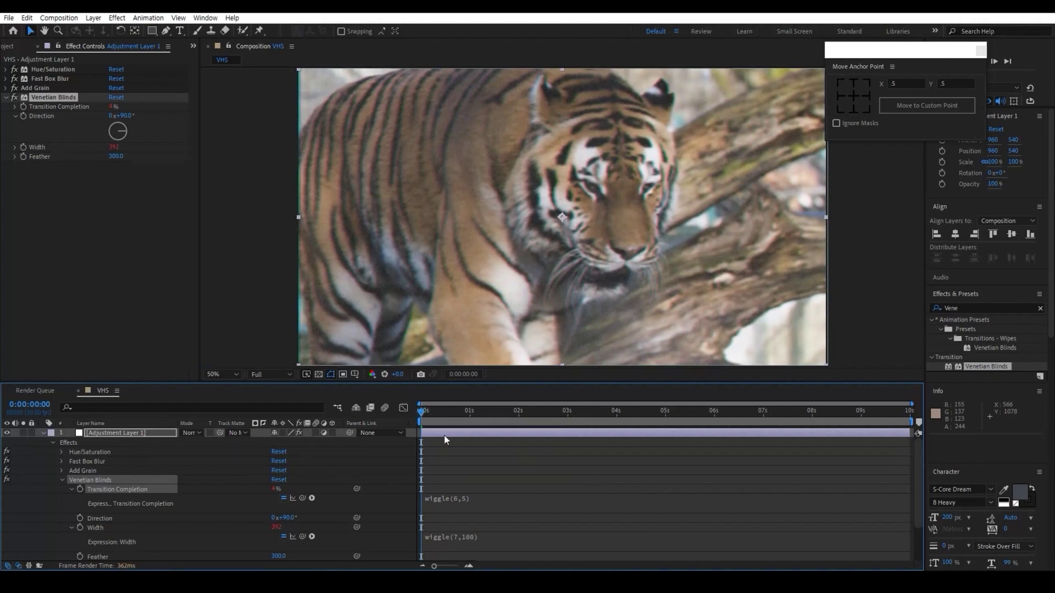
# Step: Preview the changing scanlines, return to the first frame, and collapse Venetian Blinds
pyautogui.press('space')
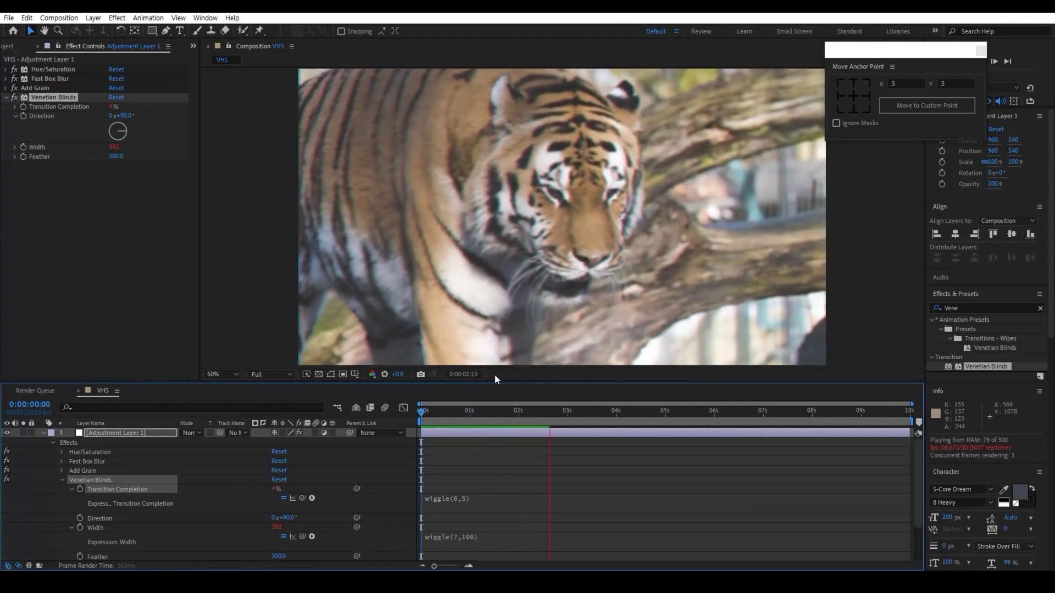
pyautogui.press('space')
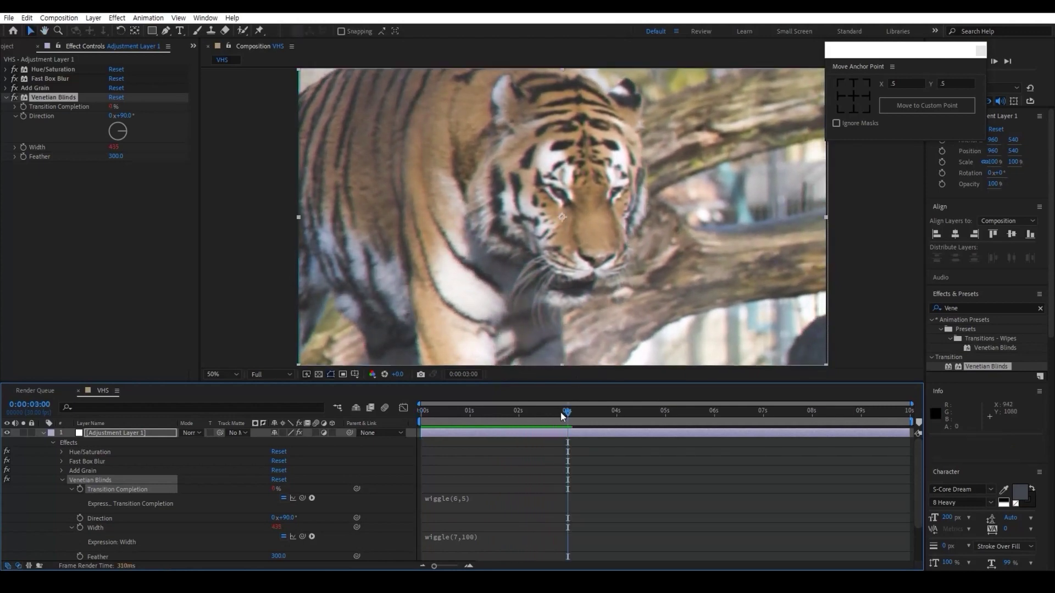
pyautogui.press('Home')
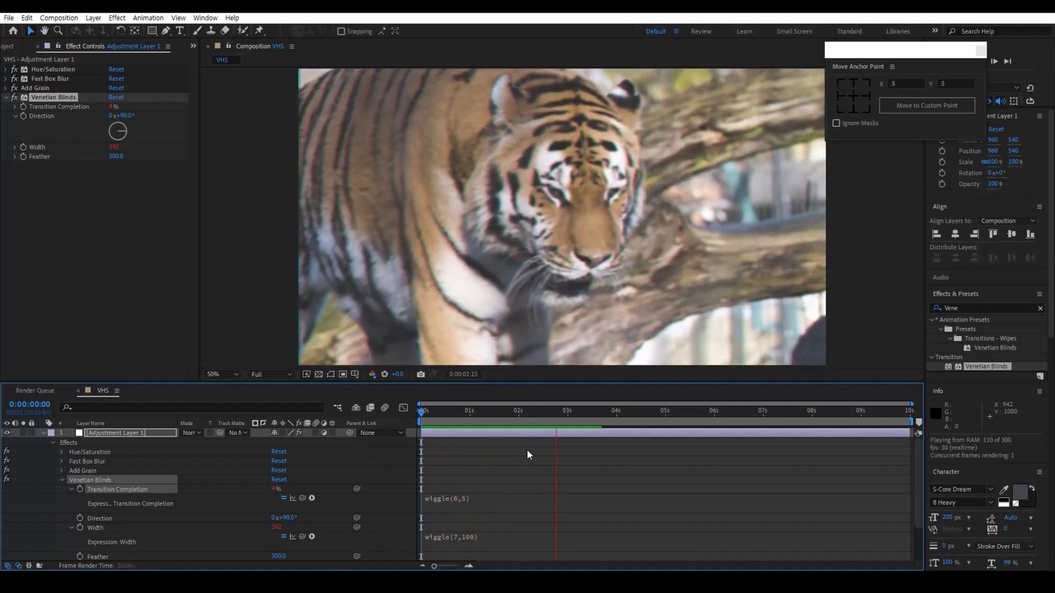
pyautogui.click(610, 444)
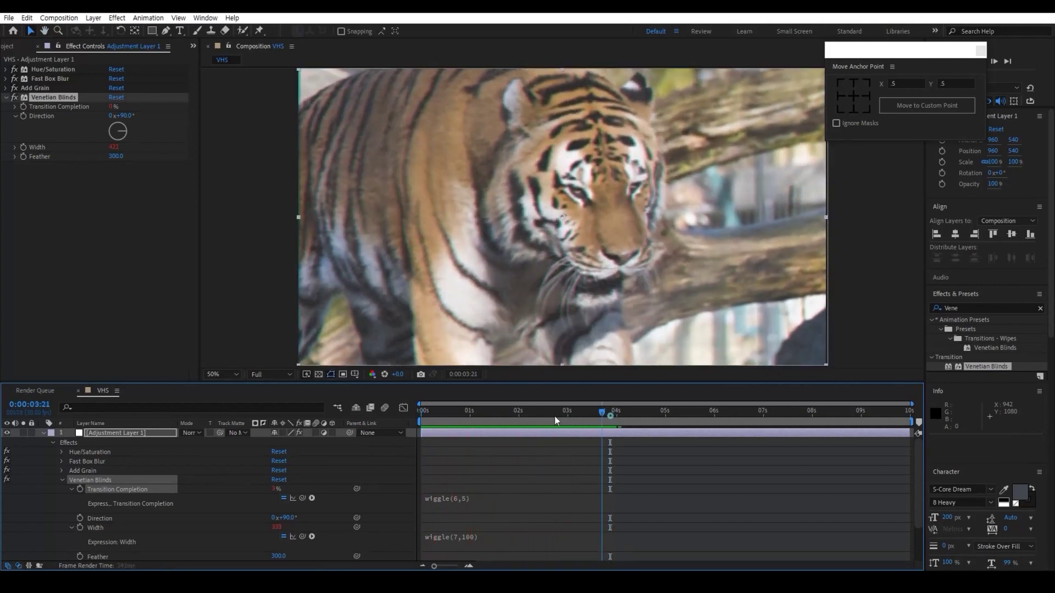
pyautogui.press('Home')
pyautogui.click(67, 295)
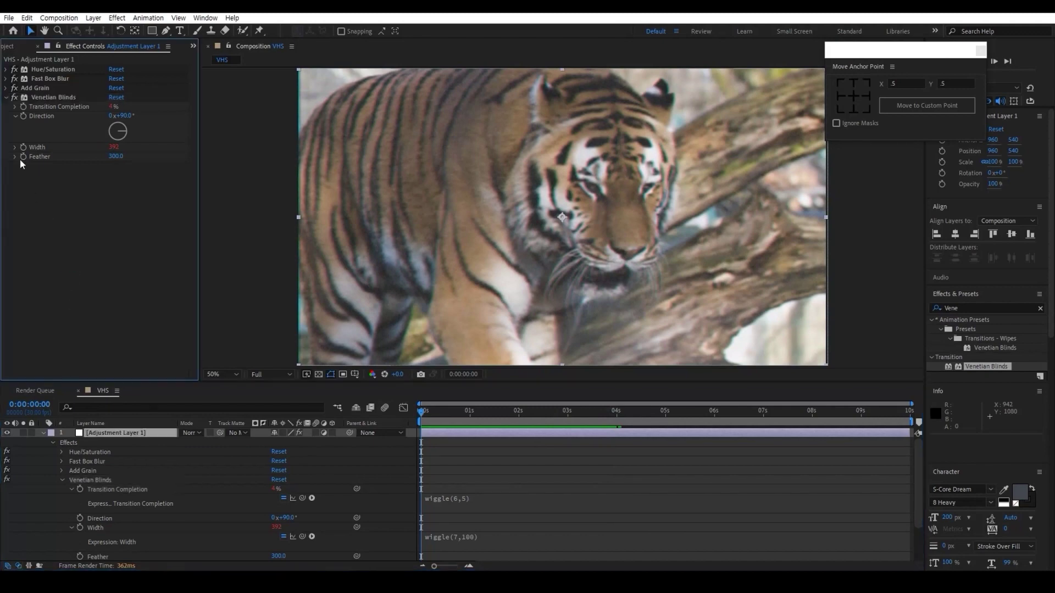
pyautogui.click(6, 97)
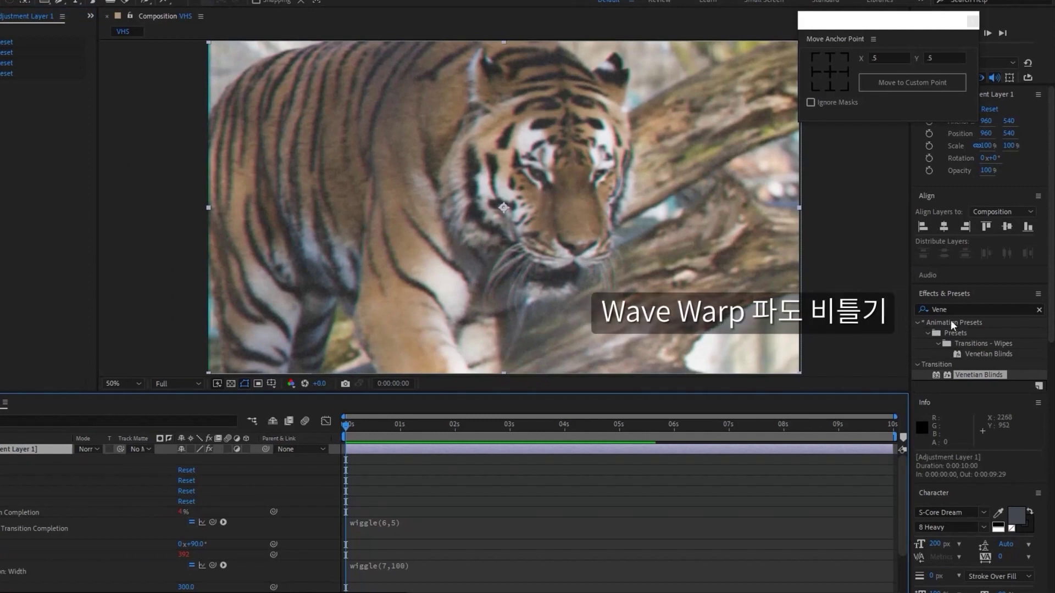
# Step: Apply the Wave Warp effect to the adjustment layer
pyautogui.click(968, 308)
pyautogui.press('BackSpace')
pyautogui.press('BackSpace')
pyautogui.press('BackSpace')
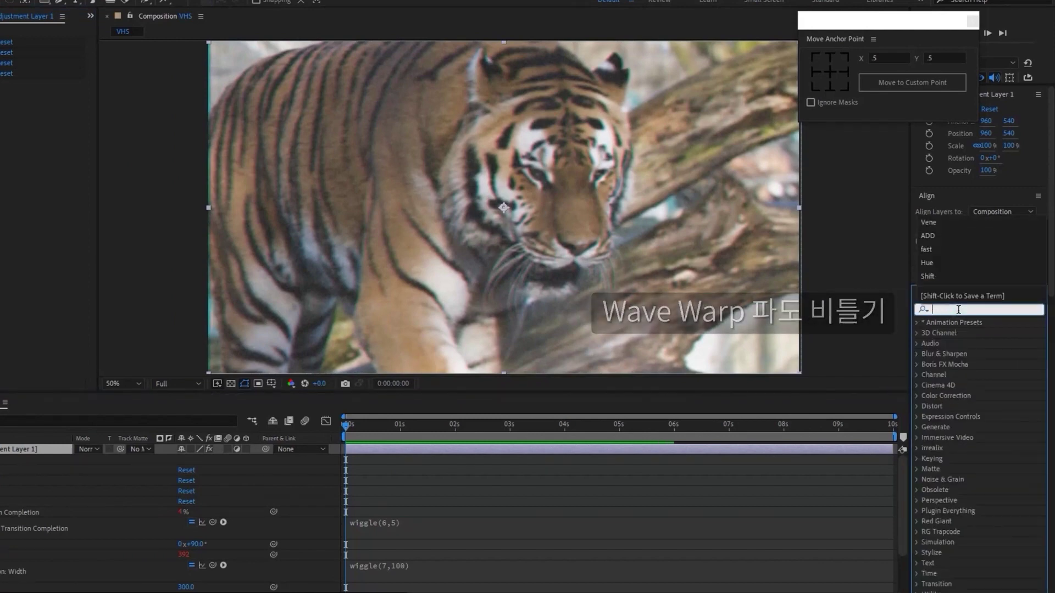
pyautogui.write('Wave')
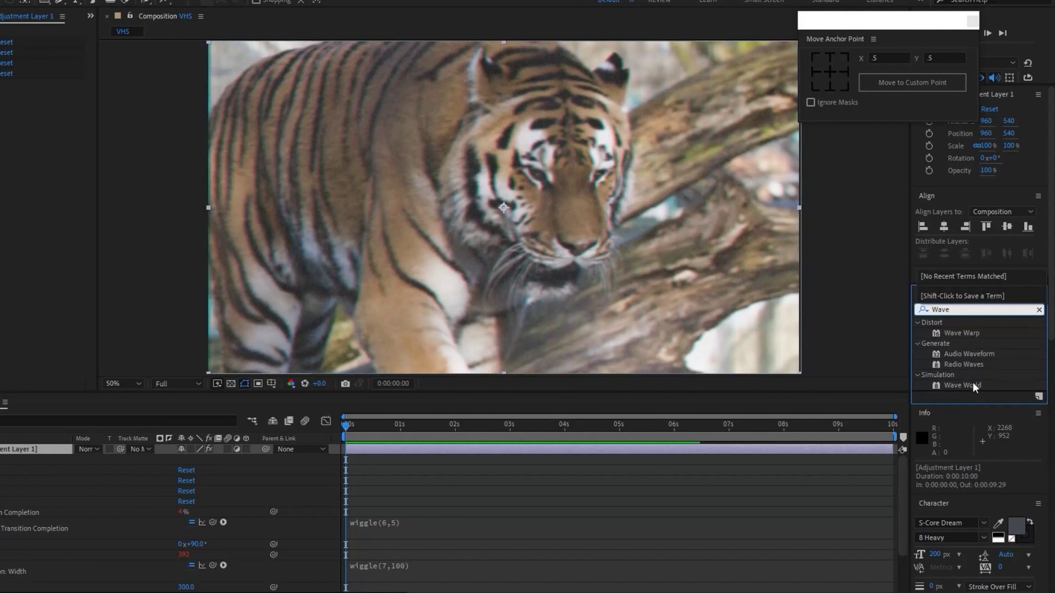
pyautogui.click(969, 334)
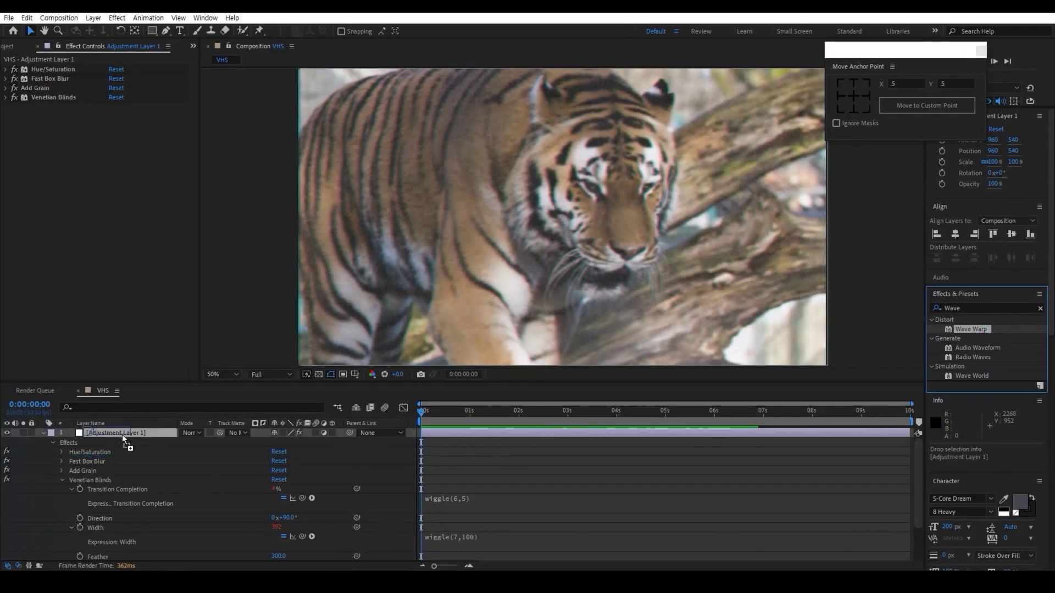
pyautogui.moveTo(977, 336); pyautogui.dragTo(27, 450)
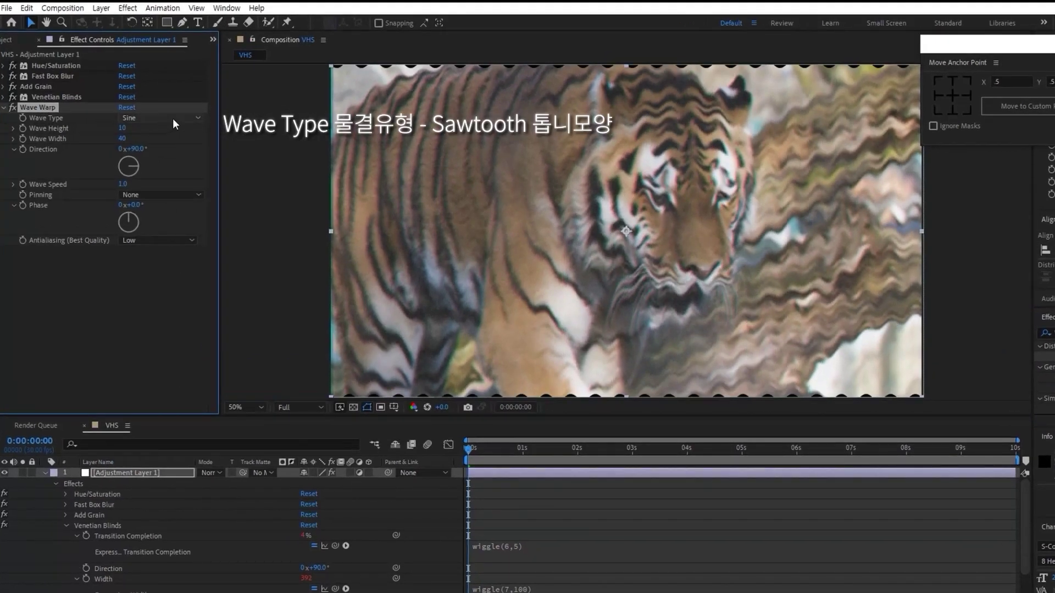
# Step: Set Wave Warp to Sawtooth with Direction 0° and Wave Width 600
pyautogui.click(165, 118)
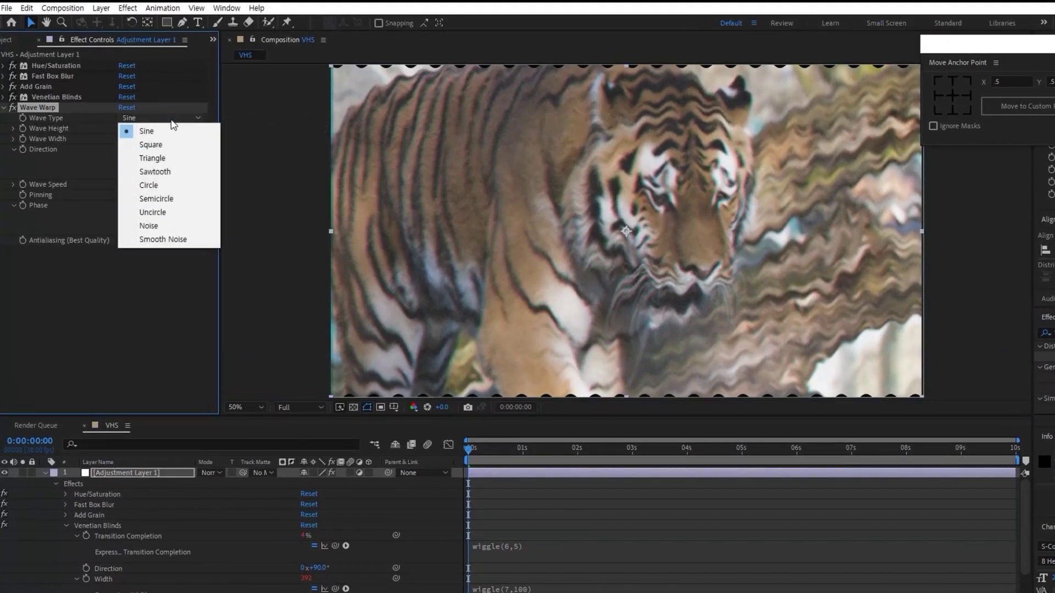
pyautogui.click(165, 171)
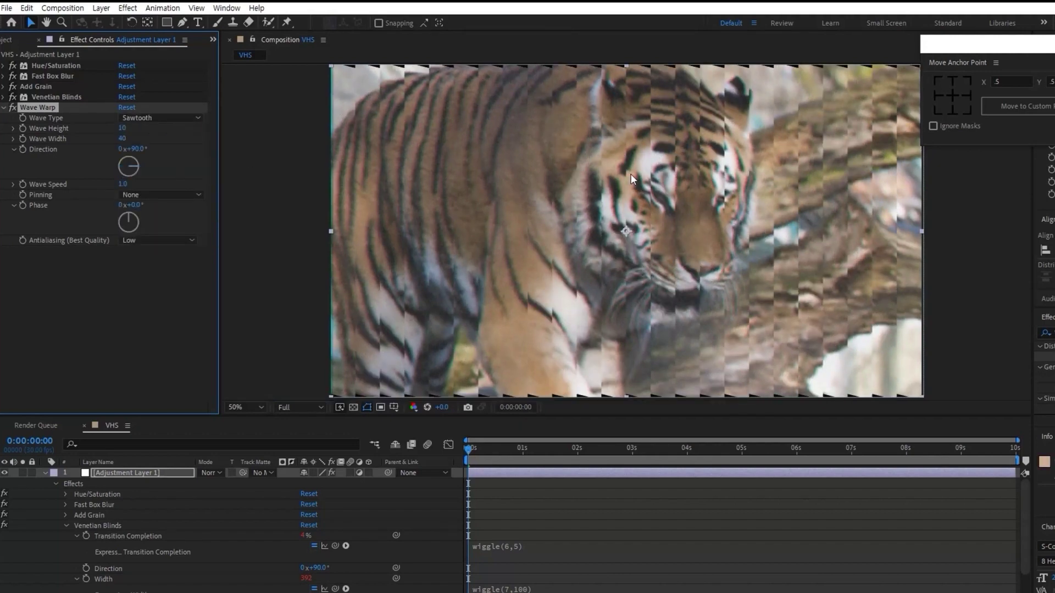
pyautogui.click(130, 158)
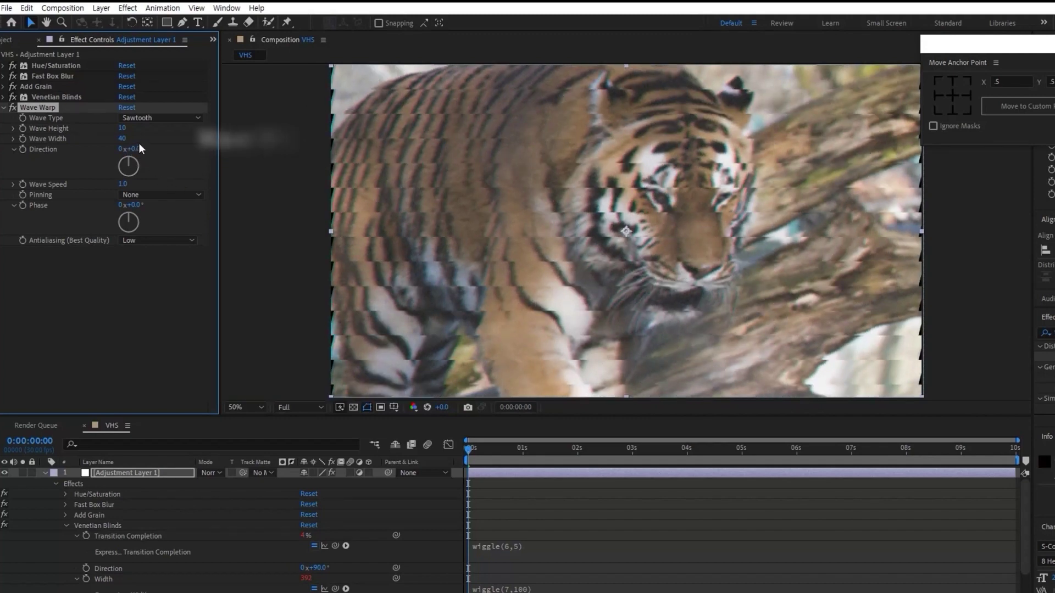
pyautogui.click(124, 138)
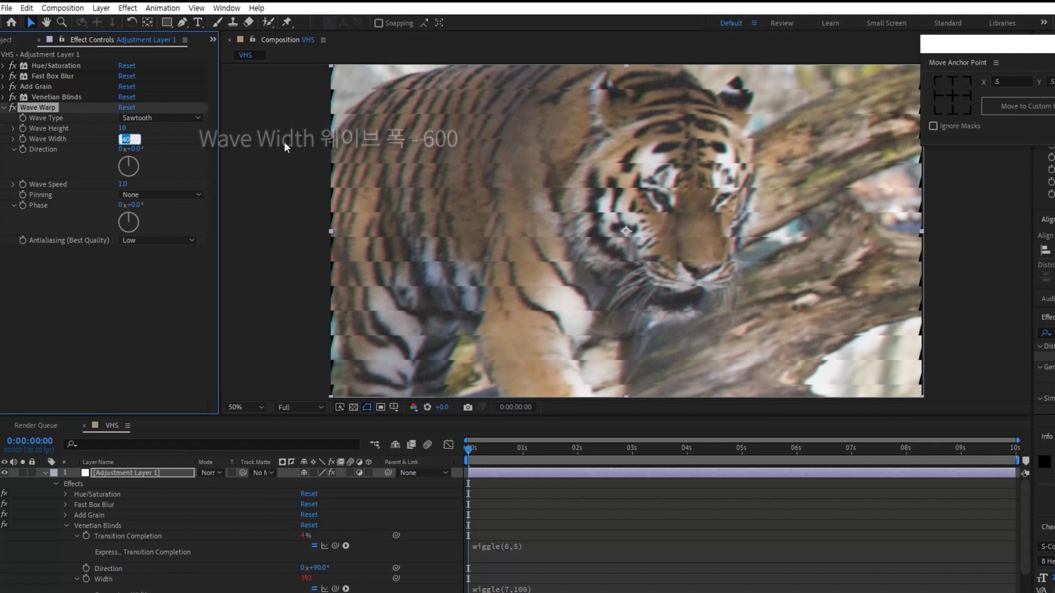
pyautogui.write('600')
pyautogui.press('Return')
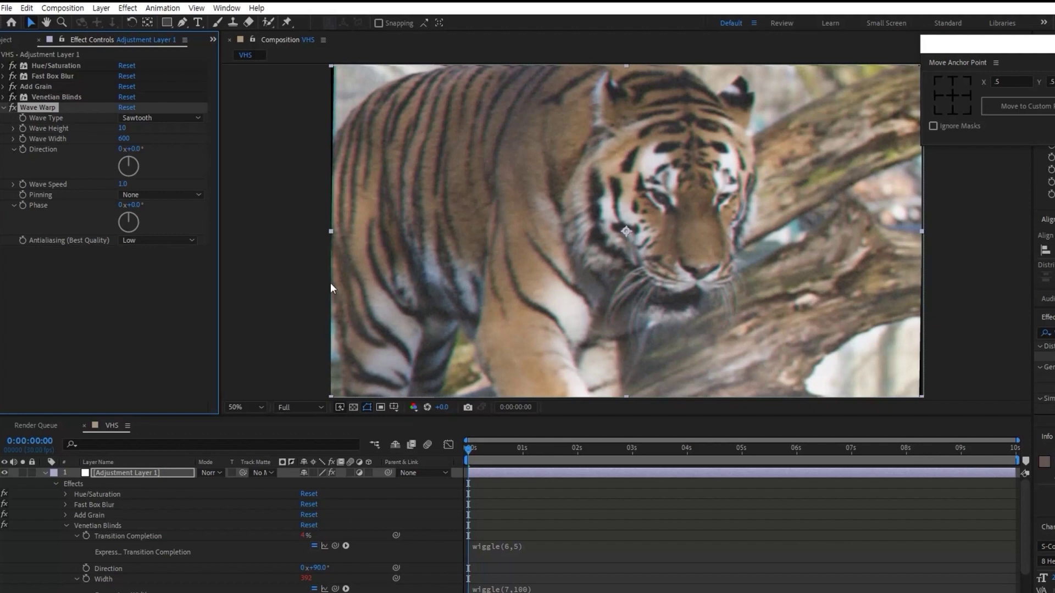
# Step: Set Wave Height to 5 and fine-tune the wave speed while previewing
pyautogui.click(122, 128)
pyautogui.write('5')
pyautogui.press('Return')
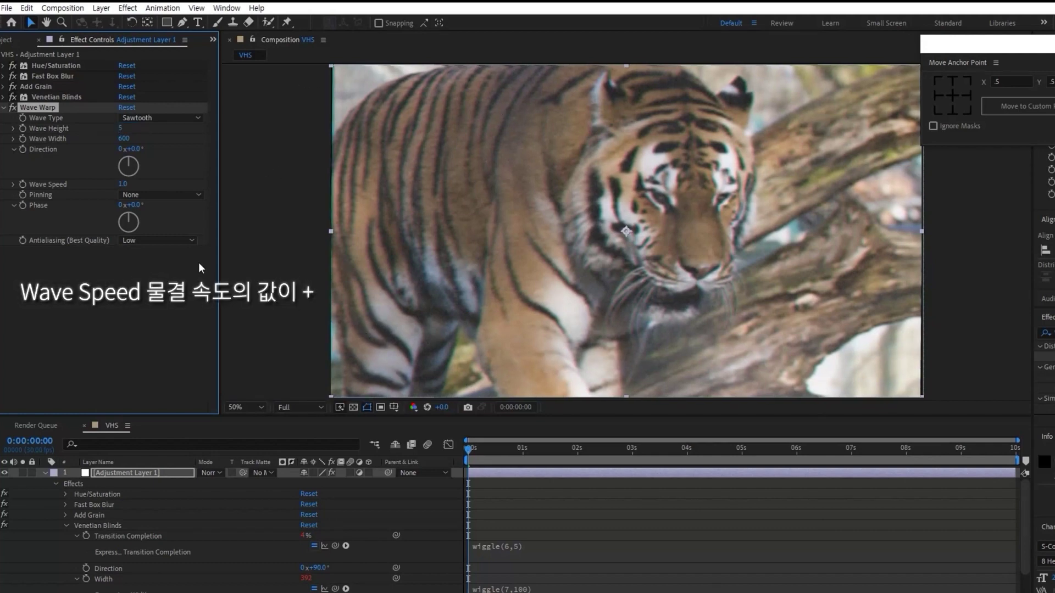
pyautogui.click(123, 184)
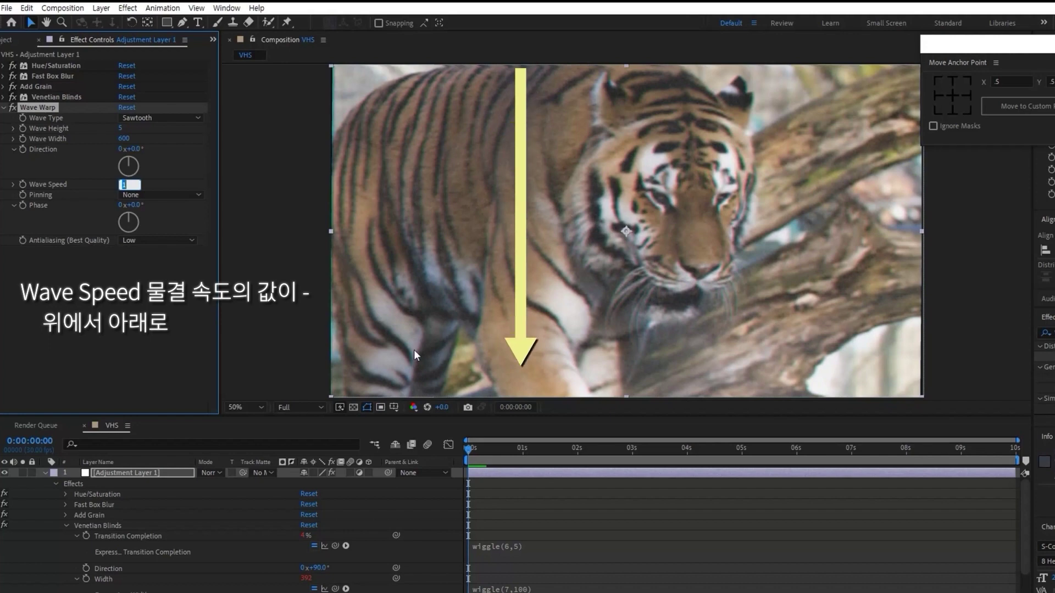
pyautogui.click(249, 183)
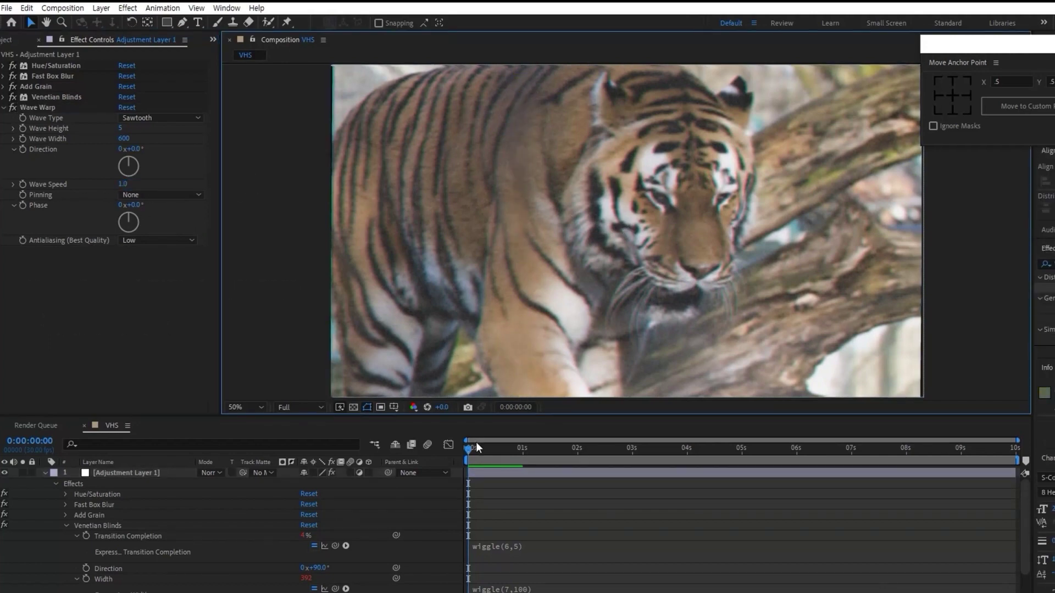
pyautogui.press('space')
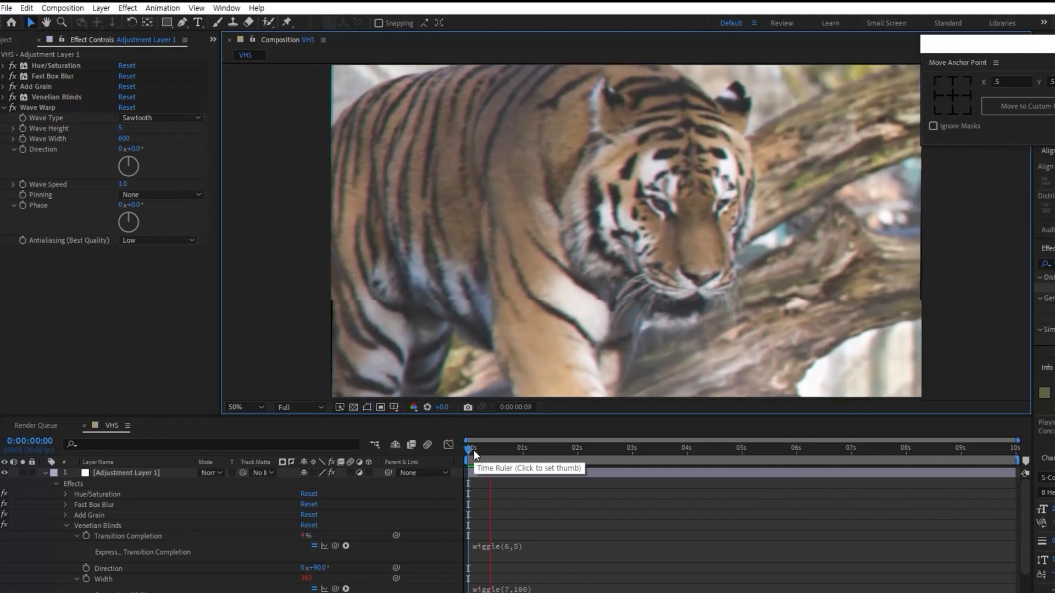
pyautogui.press('space')
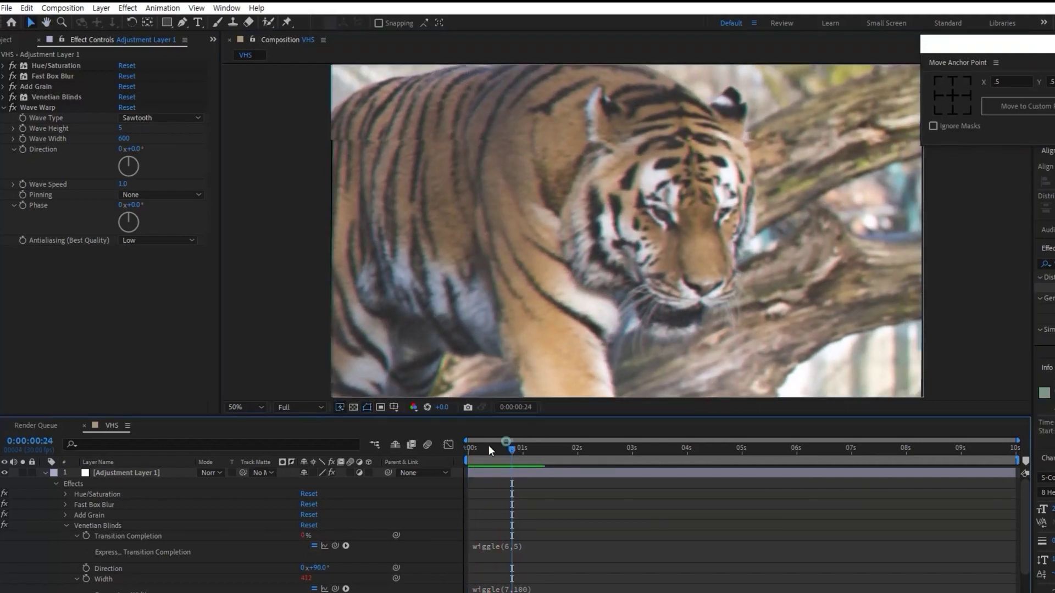
pyautogui.press('pagedown')
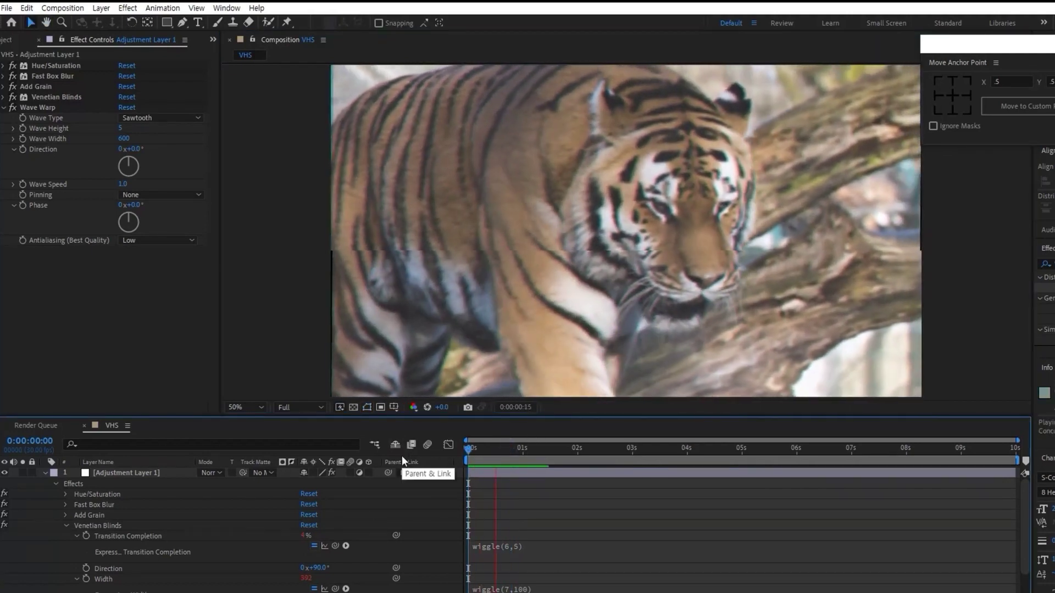
pyautogui.click(125, 183)
pyautogui.write('-2')
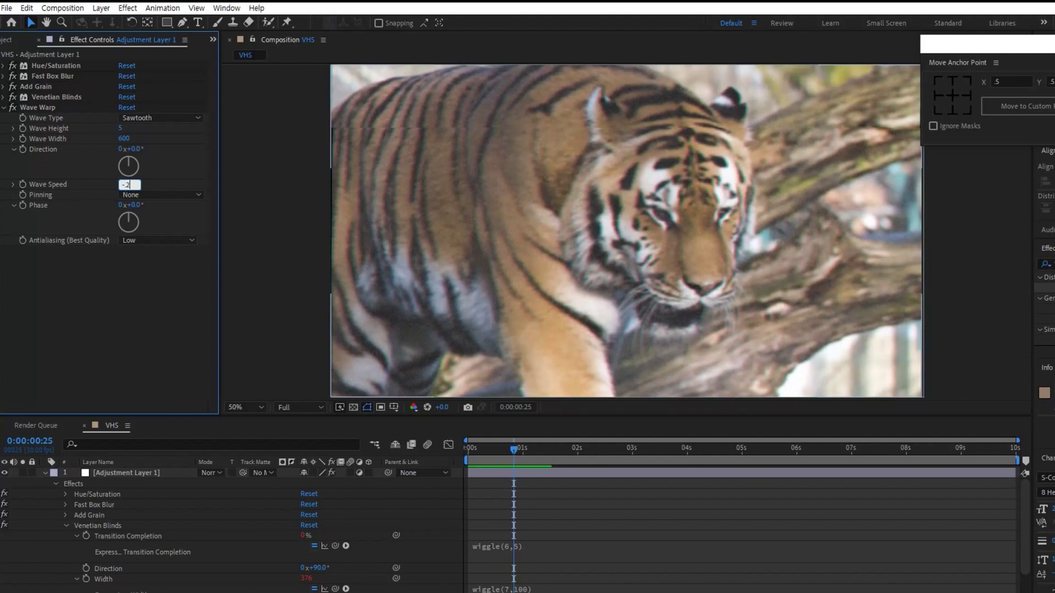
pyautogui.press('Return')
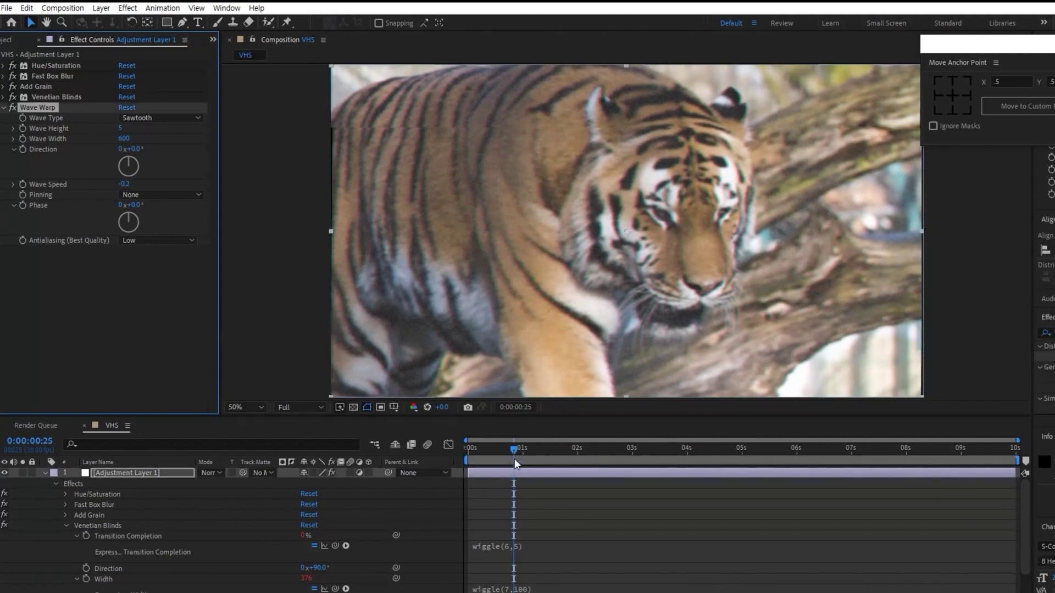
# Step: Preview the wobbling tiger footage from the start and select Adjustment Layer 1
pyautogui.moveTo(515, 459); pyautogui.dragTo(421, 455)
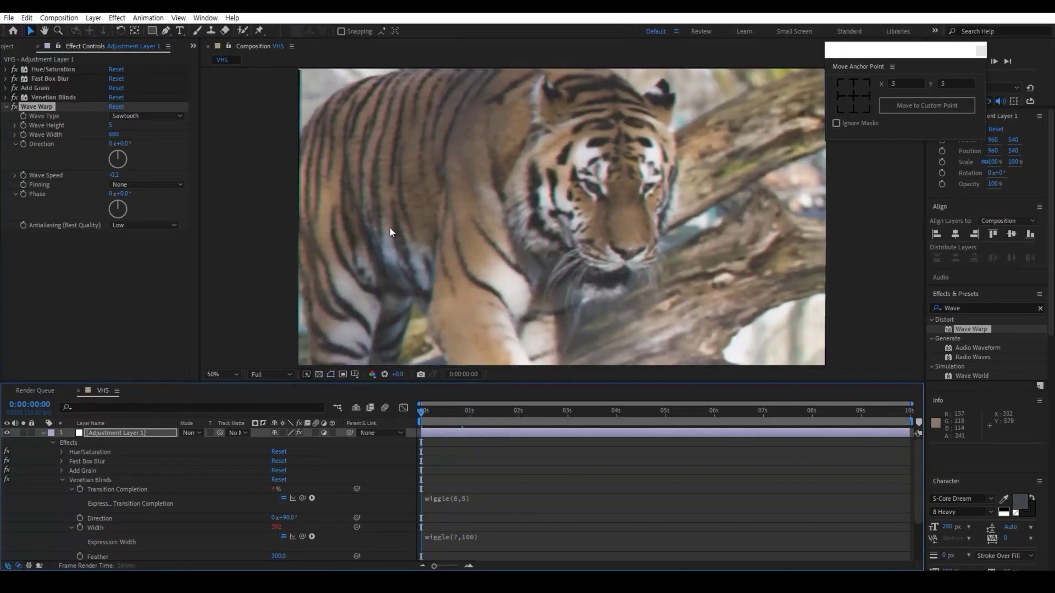
pyautogui.press('space')
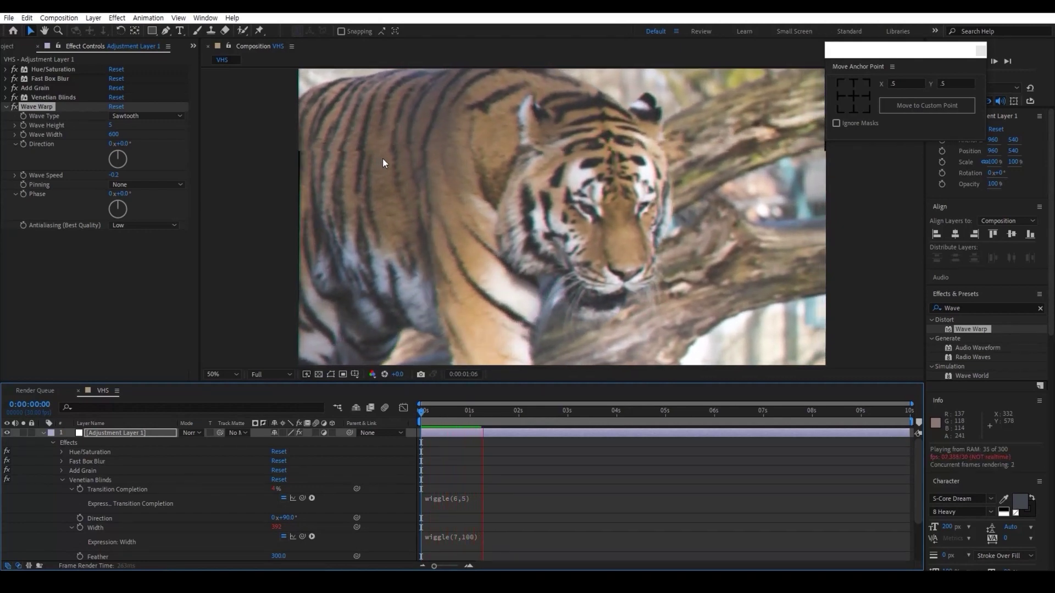
pyautogui.press('space')
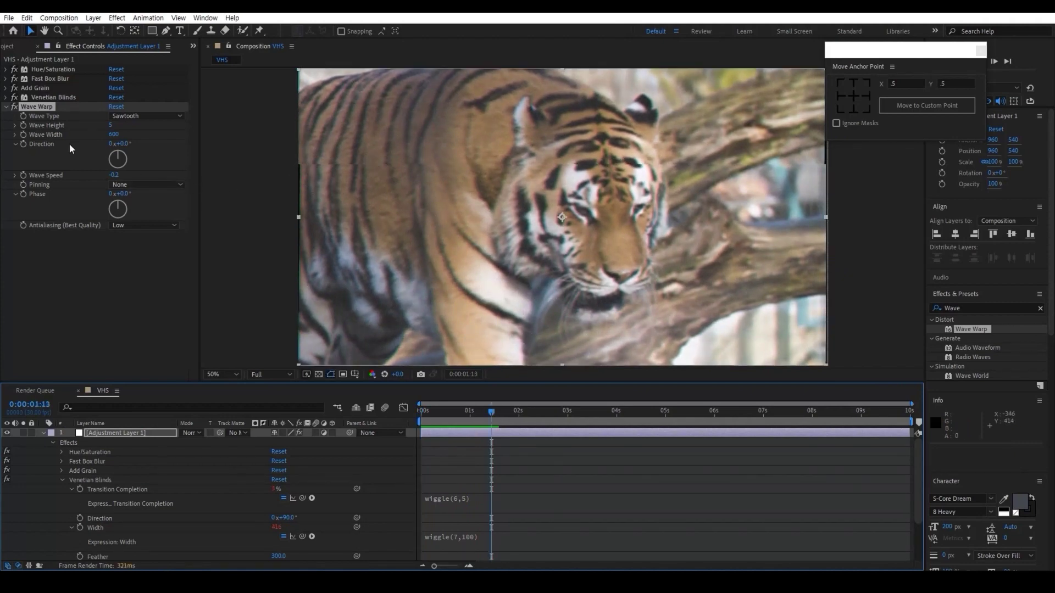
pyautogui.click(134, 434)
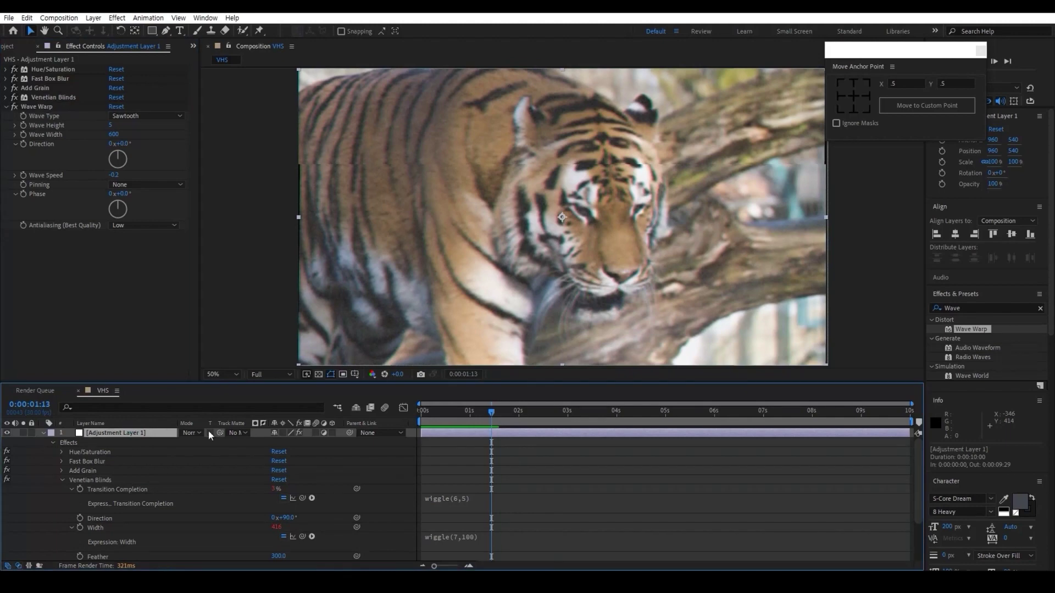
# Step: Apply the Distort > Transform effect to Adjustment Layer 1 and collapse Wave Warp
pyautogui.click(971, 307)
pyautogui.press('BackSpace')
pyautogui.press('BackSpace')
pyautogui.press('BackSpace')
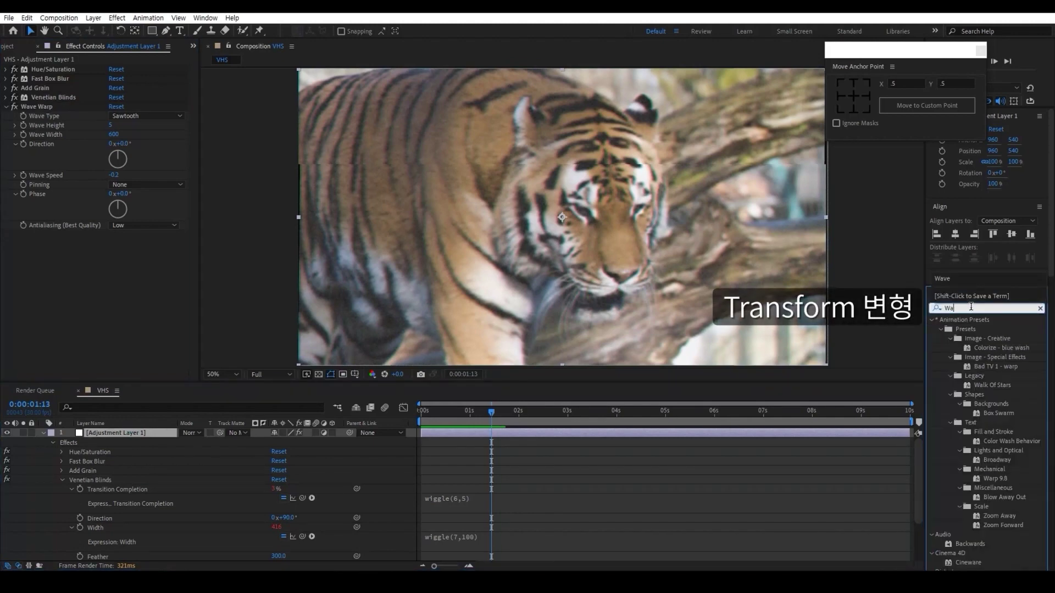
pyautogui.write('trans')
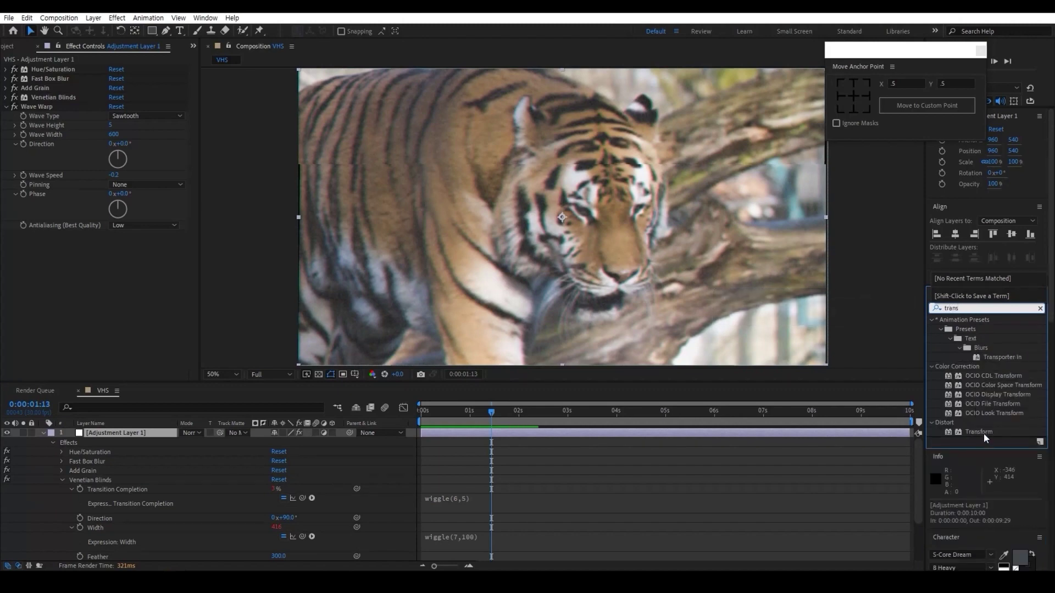
pyautogui.moveTo(983, 433); pyautogui.dragTo(130, 436)
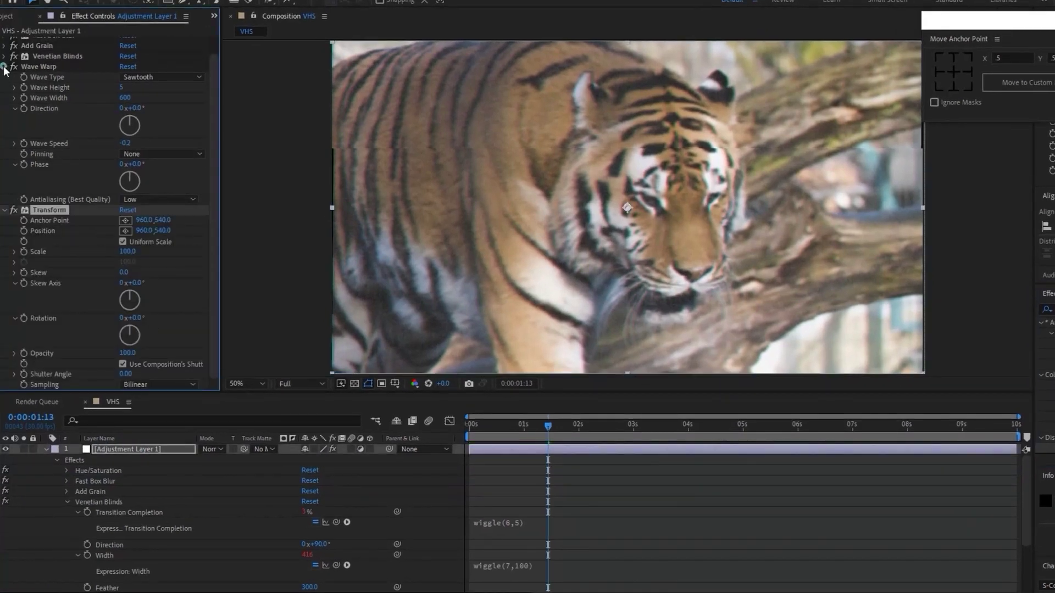
pyautogui.click(4, 66)
# Step: Set the Transform Scale to 101, stop the preview, and collapse the effect
pyautogui.click(128, 136)
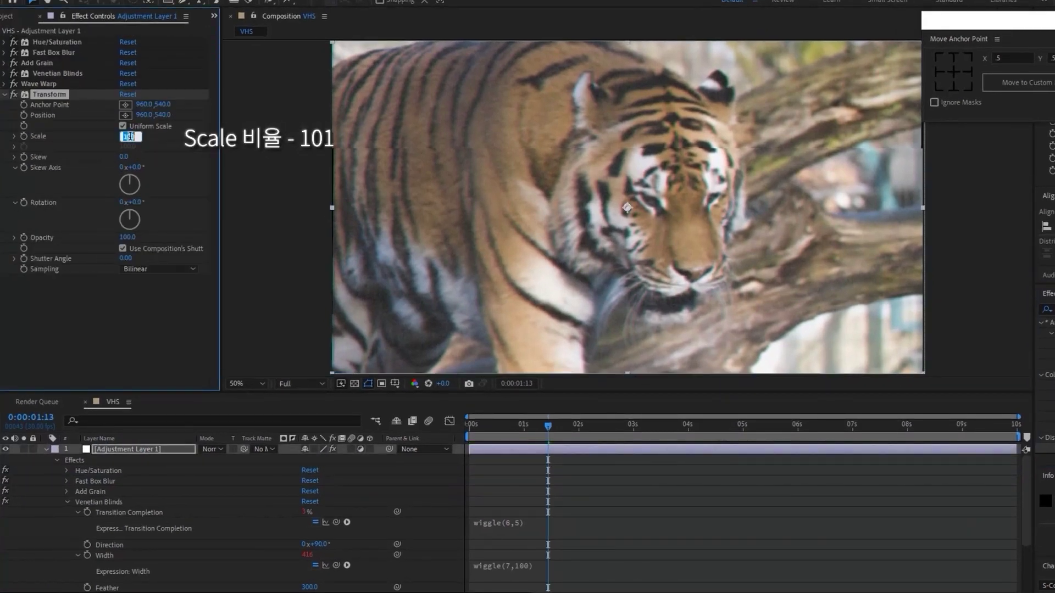
pyautogui.write('101')
pyautogui.press('Return')
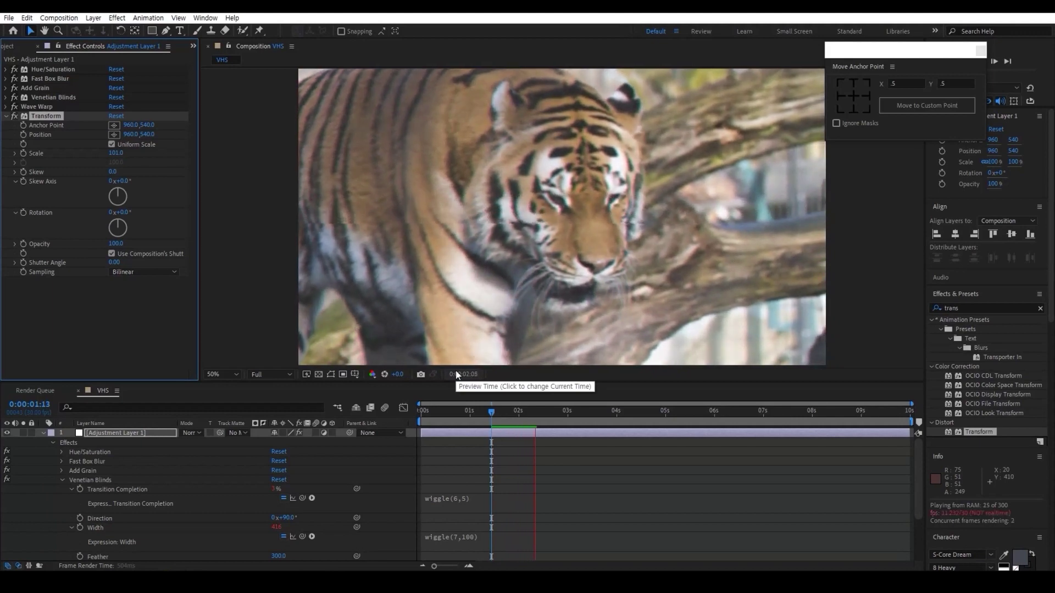
pyautogui.press('space')
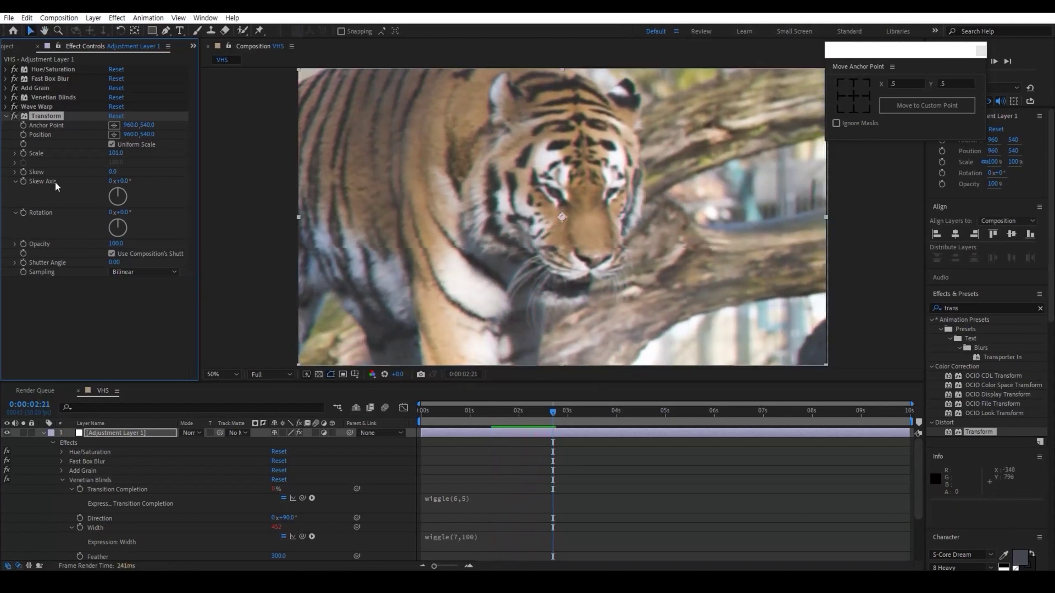
pyautogui.click(6, 117)
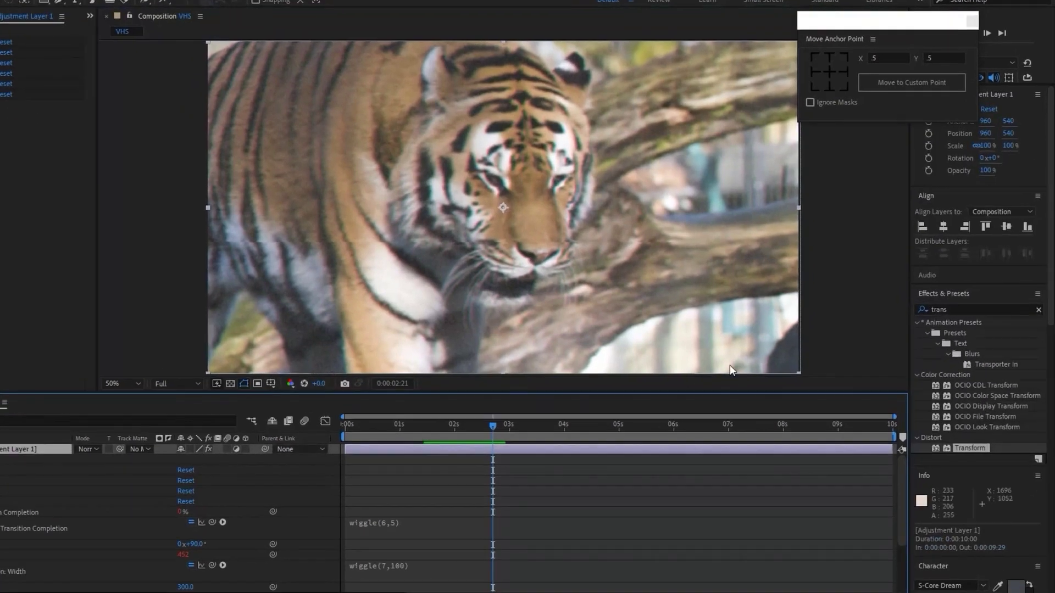
# Step: Apply the Unsharp Mask effect to Adjustment Layer 1
pyautogui.doubleClick(952, 310)
pyautogui.write('t')
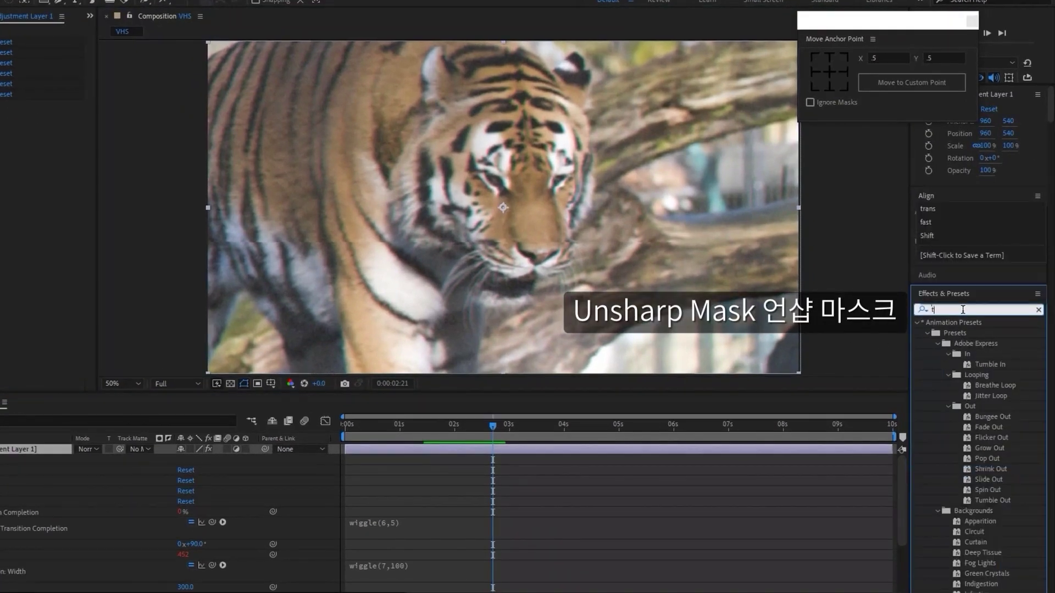
pyautogui.press('BackSpace')
pyautogui.write('un')
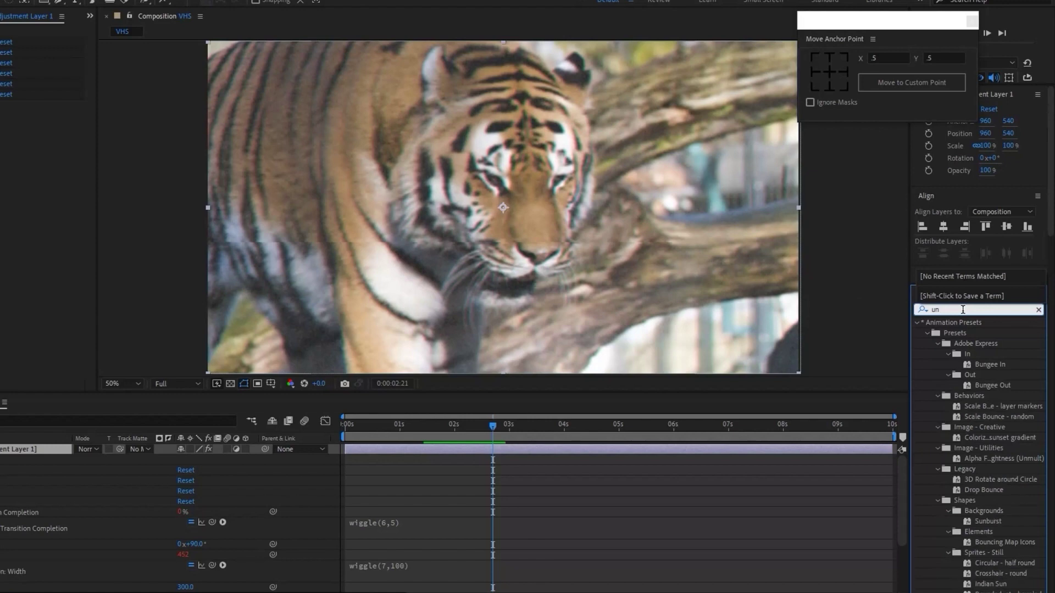
pyautogui.write('sha')
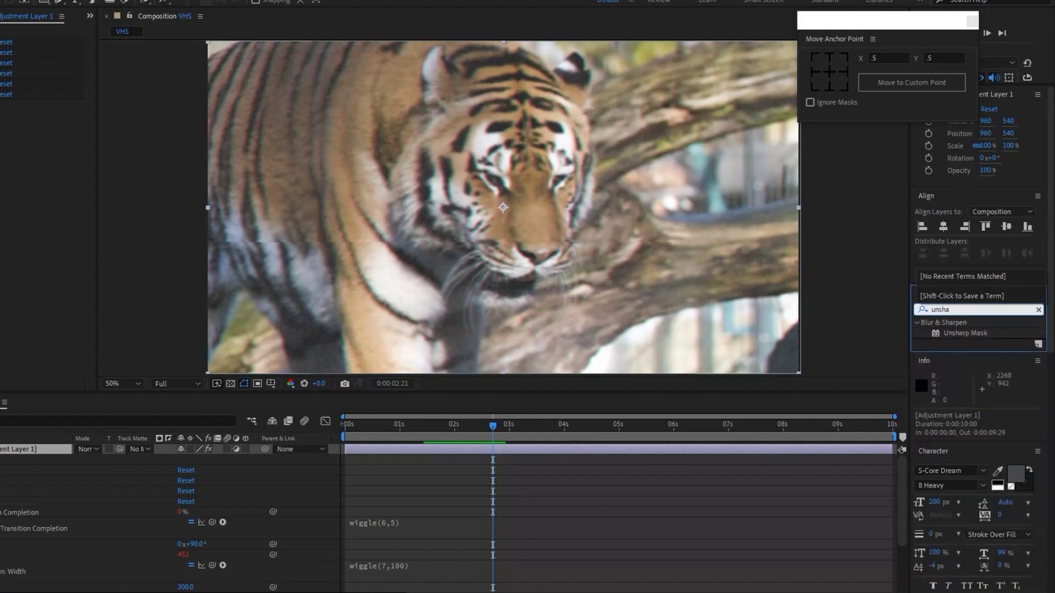
pyautogui.click(983, 333)
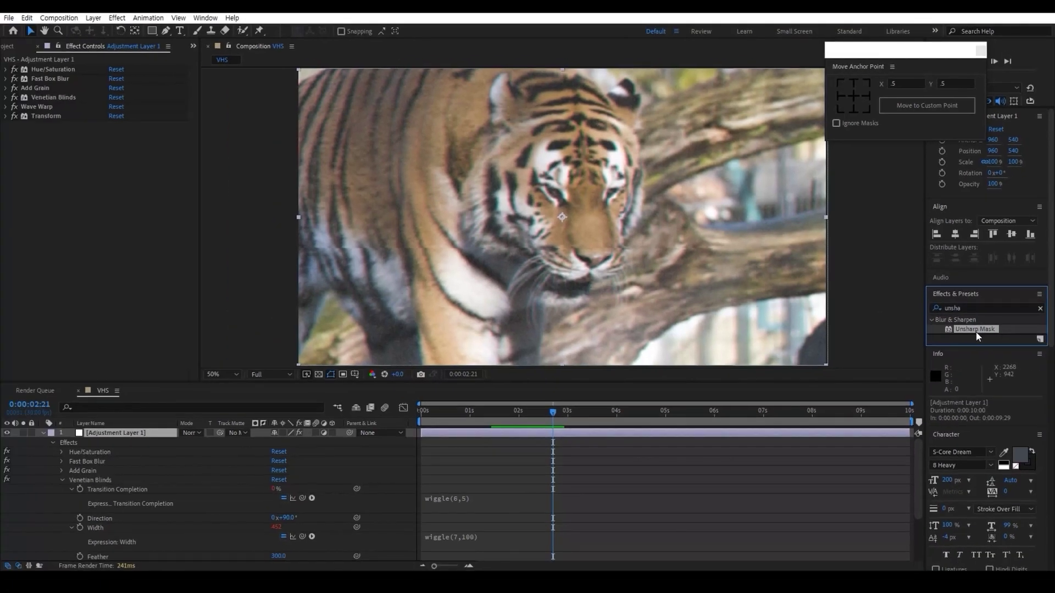
pyautogui.moveTo(976, 330); pyautogui.dragTo(143, 433)
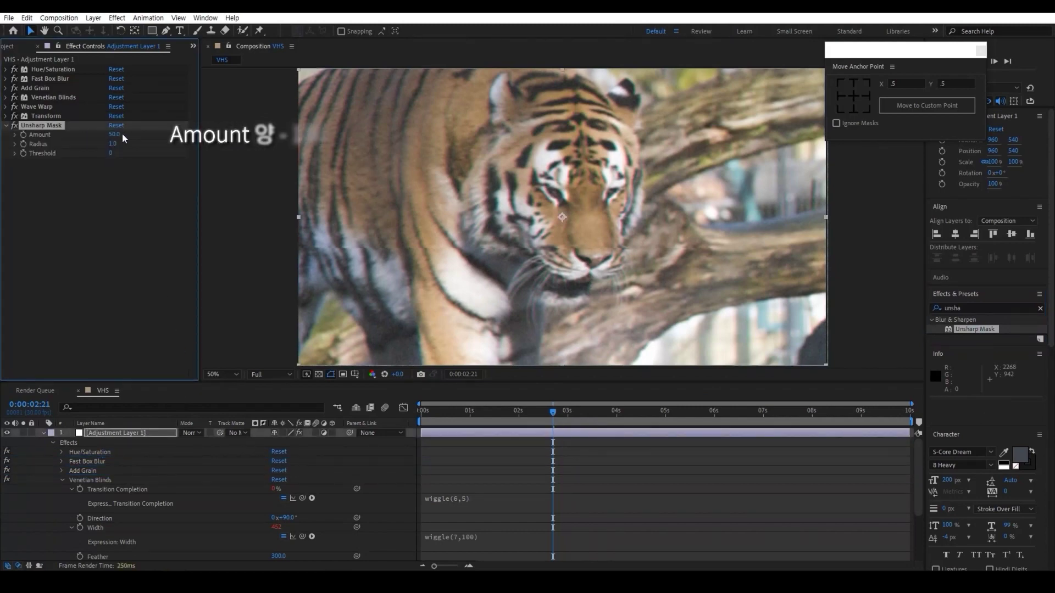
# Step: Set Unsharp Mask Amount to 100 and Radius to 10
pyautogui.click(115, 135)
pyautogui.write('100')
pyautogui.press('Return')
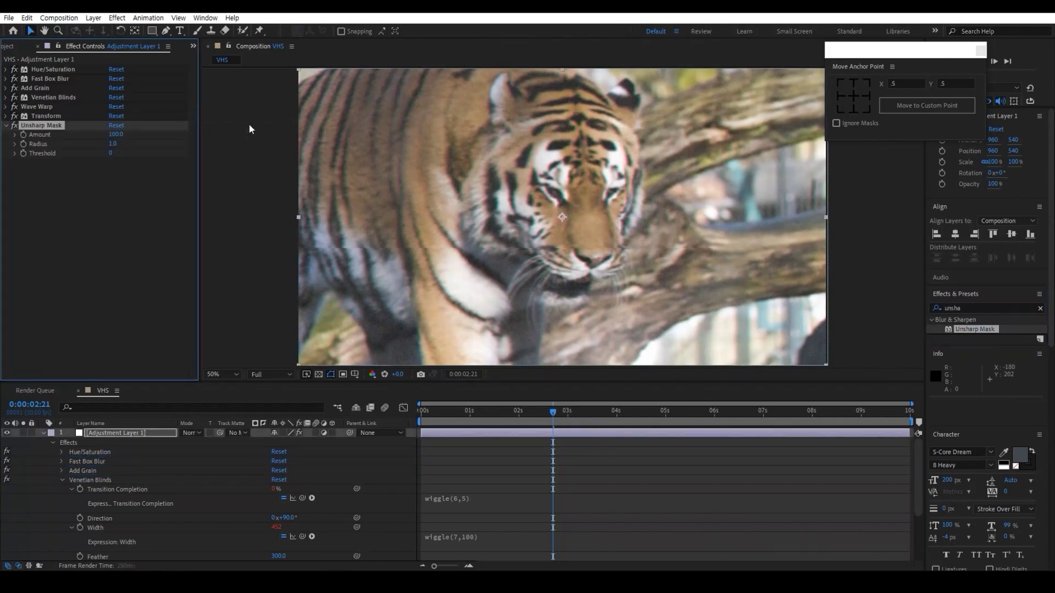
pyautogui.click(113, 144)
pyautogui.write('10')
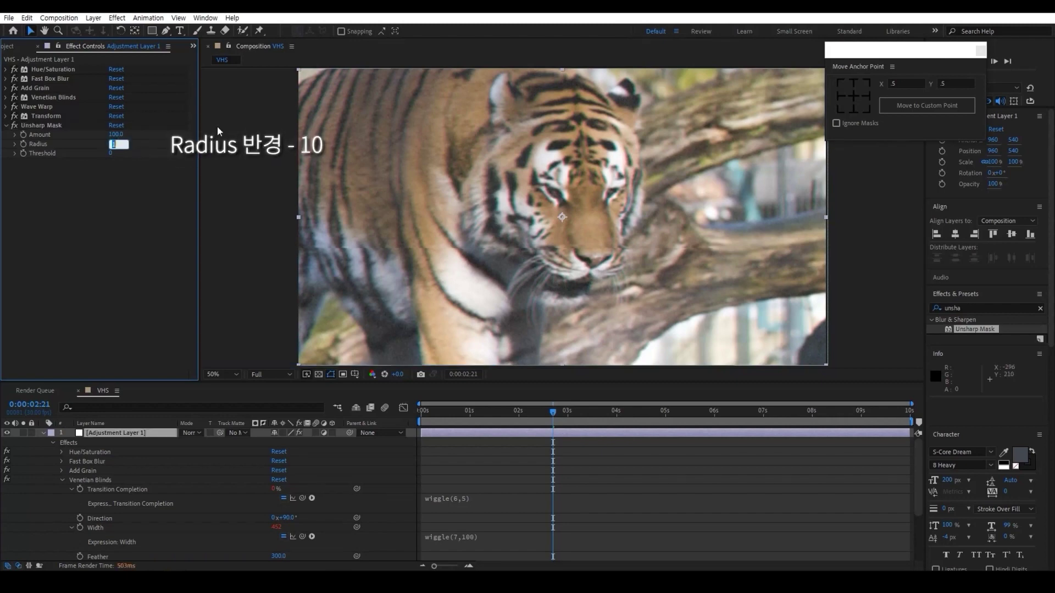
pyautogui.press('Return')
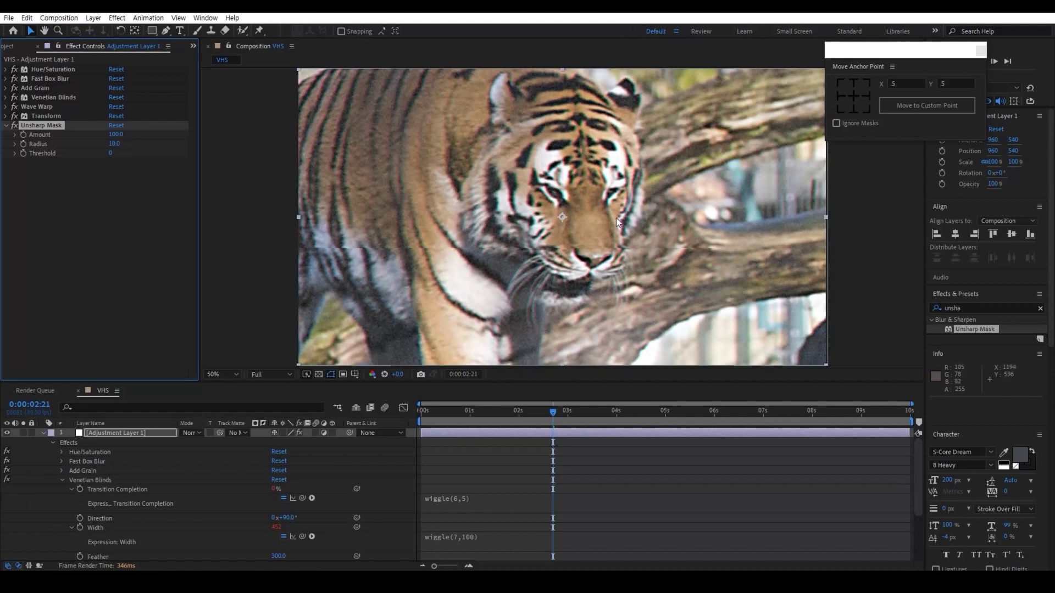
pyautogui.click(126, 230)
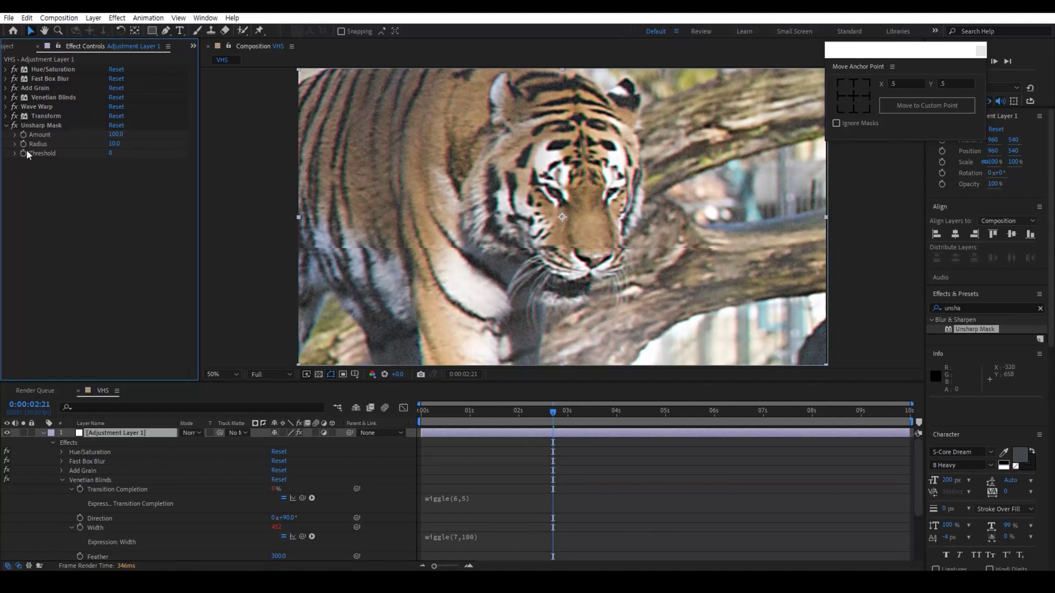
# Step: Collapse Unsharp Mask, rewind to 0:00:00:00, and preview the full VHS tiger composition
pyautogui.click(6, 125)
pyautogui.click(252, 308)
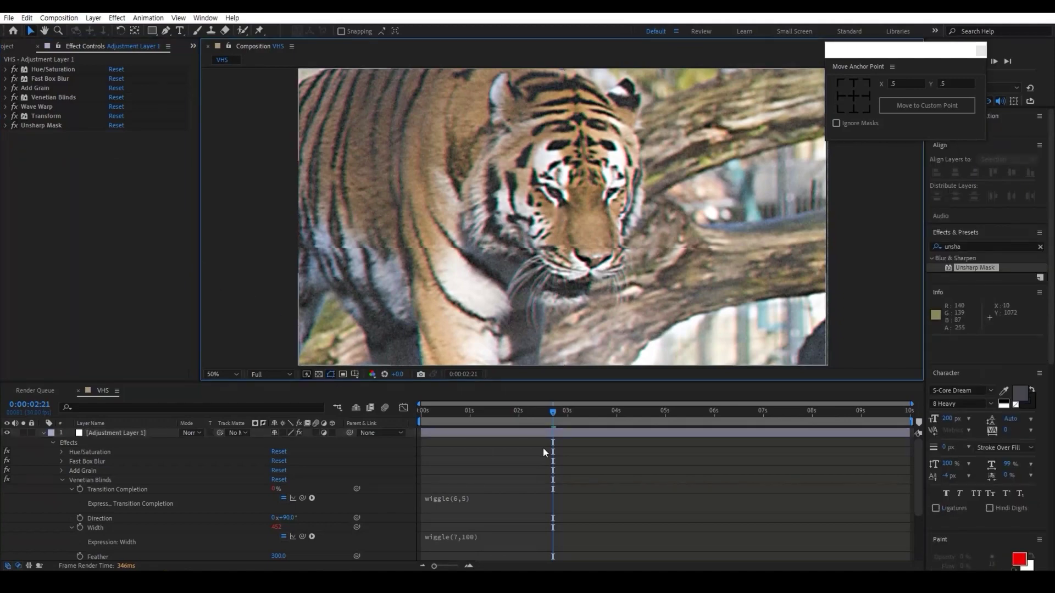
pyautogui.moveTo(553, 414); pyautogui.dragTo(371, 443)
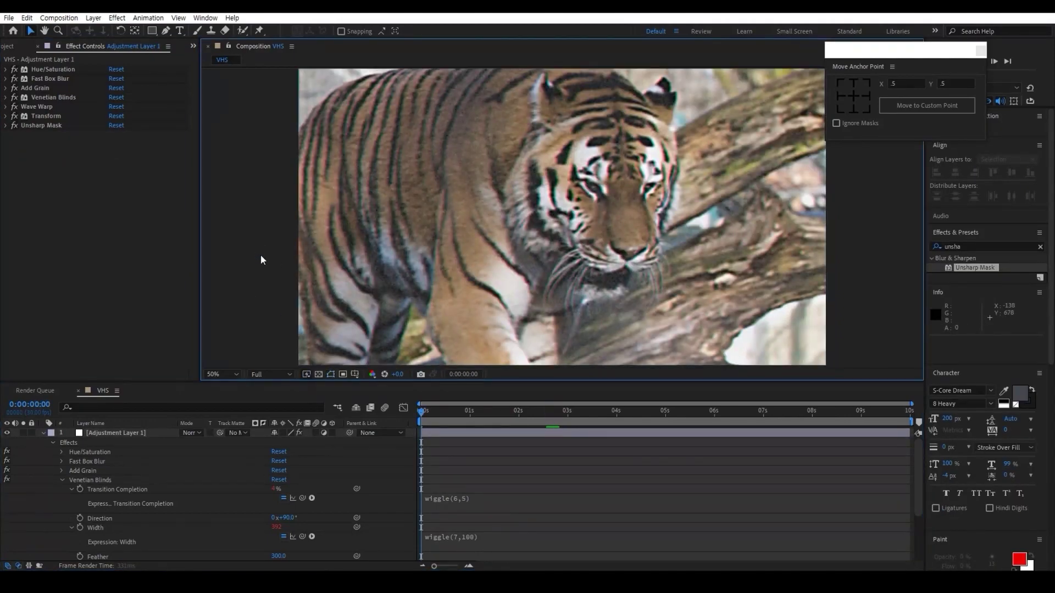
pyautogui.press('space')
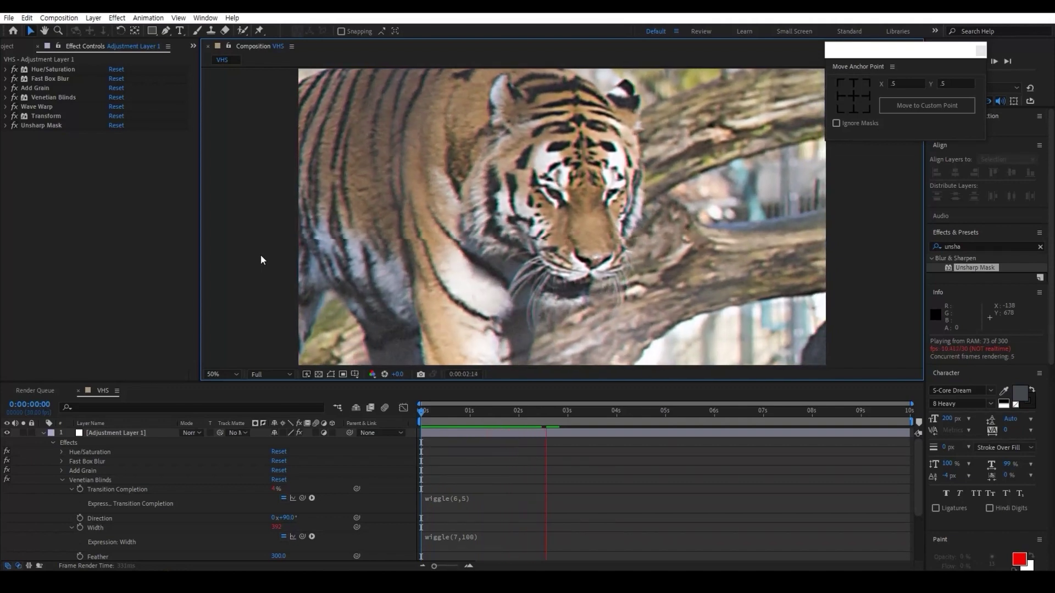
pyautogui.press('space')
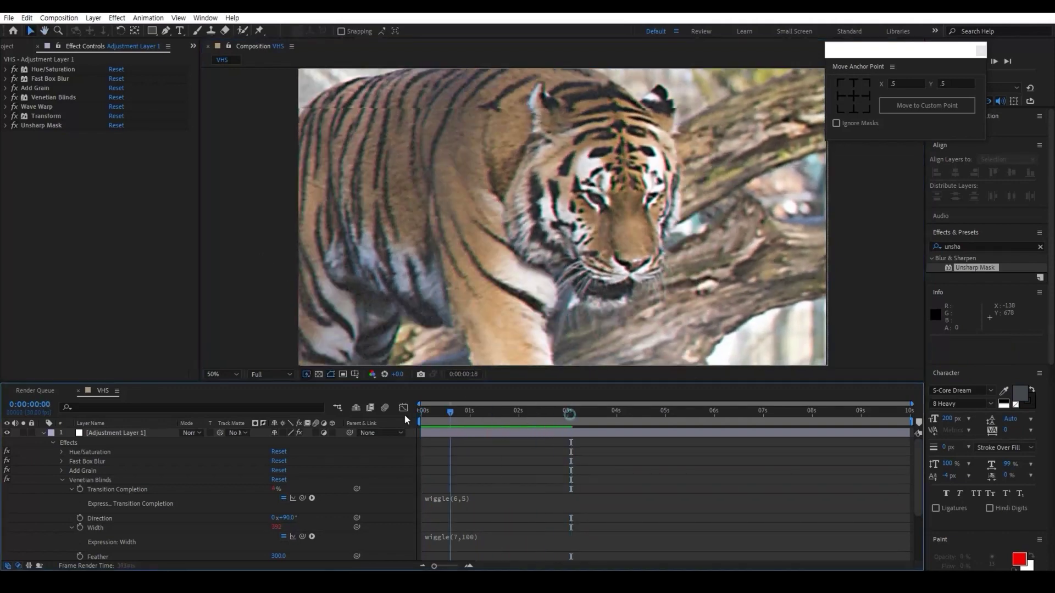
pyautogui.press('space')
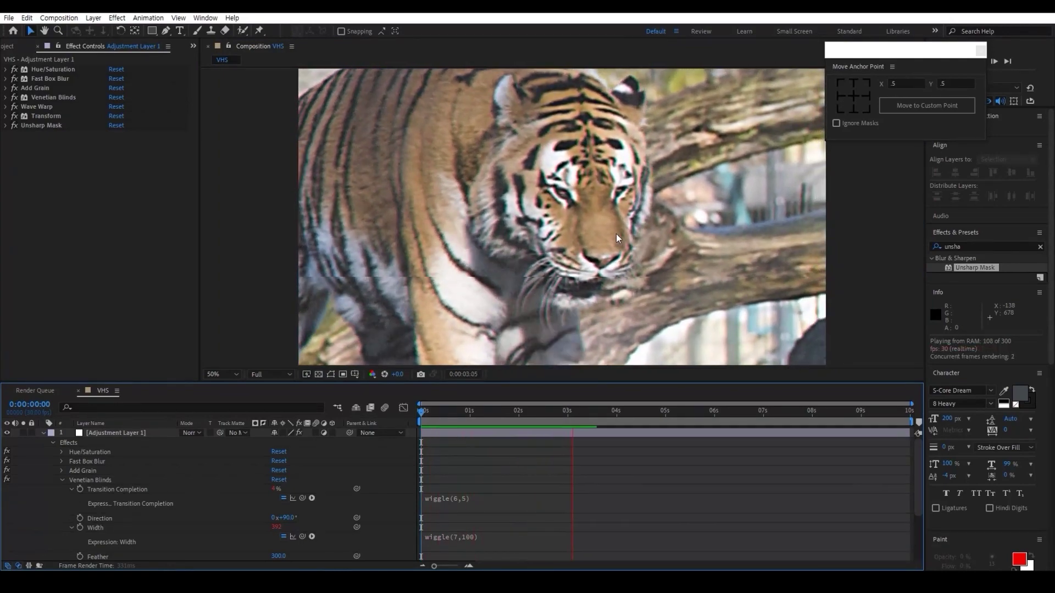
pyautogui.press('space')
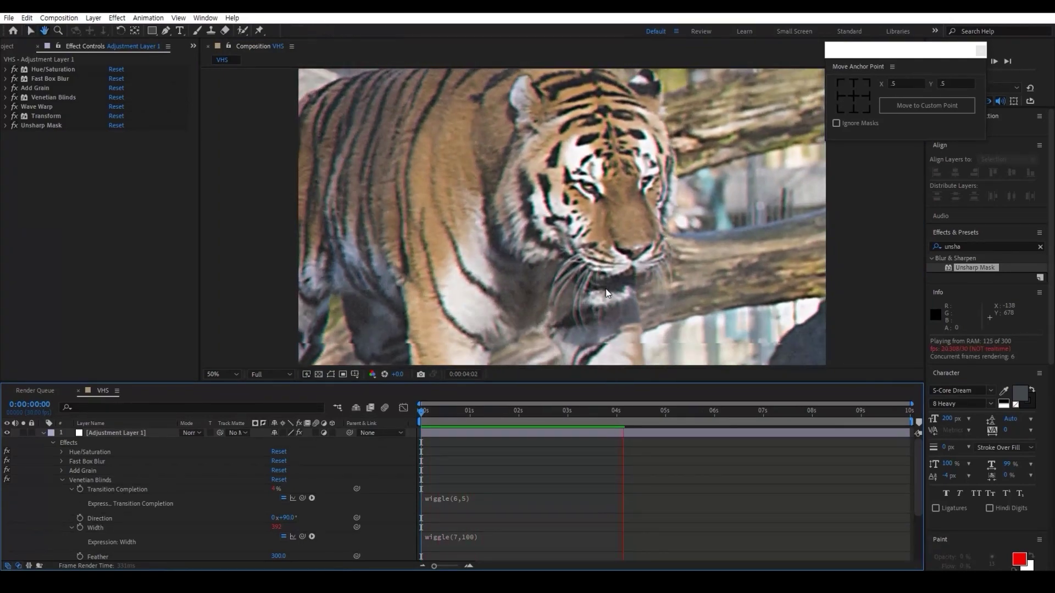